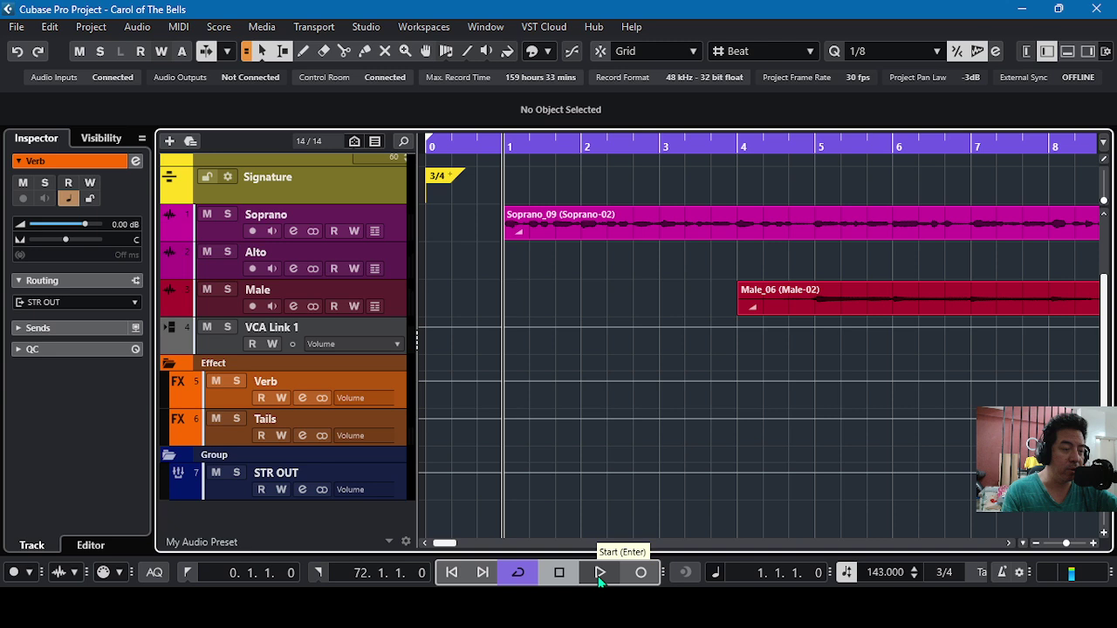
Play 'Carol of the Bells' briefly, then stop it and rewind the playhead to zero
click(599, 581)
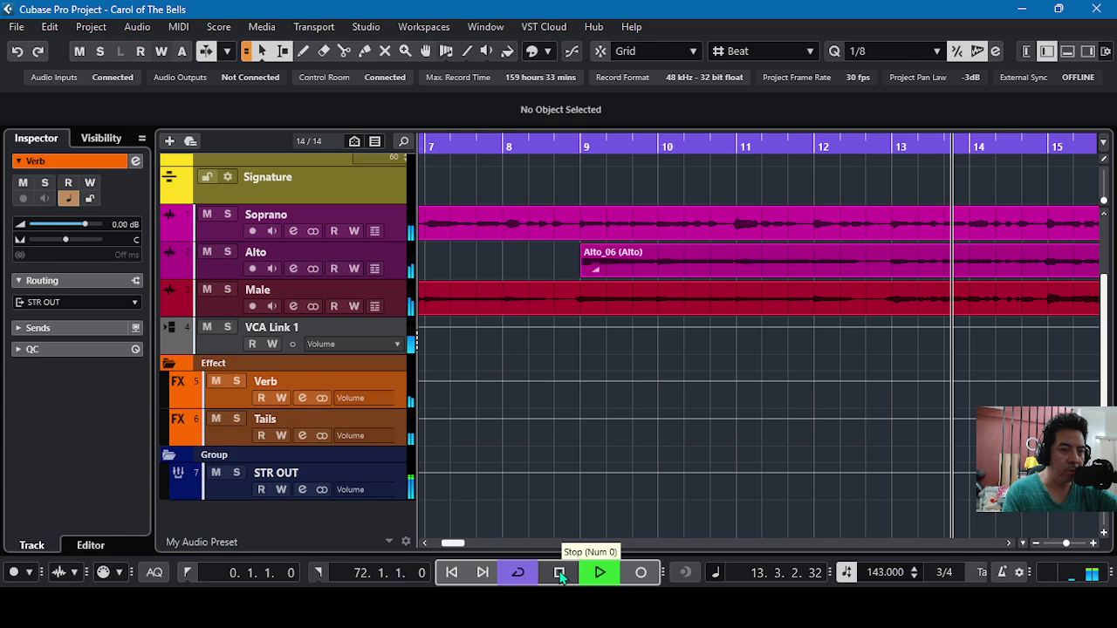
click(560, 575)
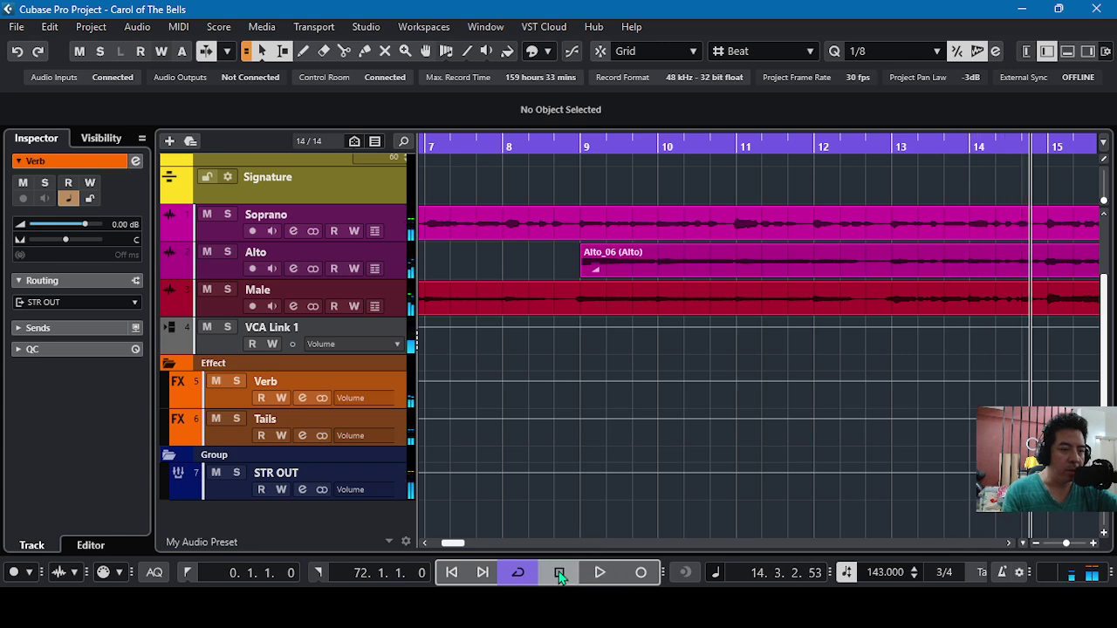
click(462, 569)
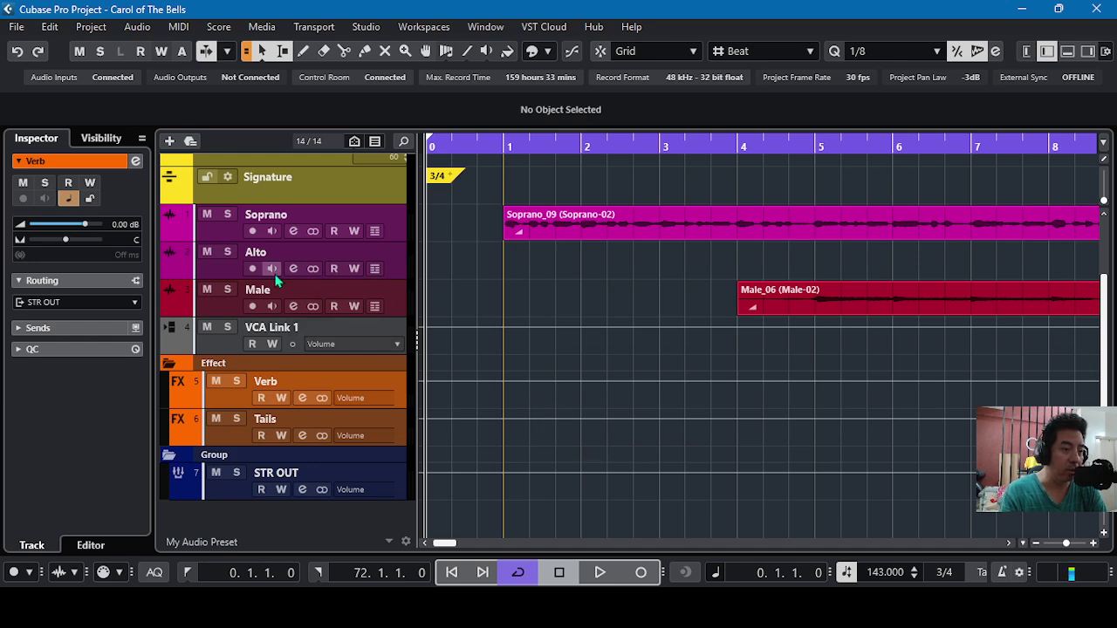
Open the Verb channel's settings and its ValhallaVintageVerb editor showing the Vocal Plate preset
scroll(275, 278, up, 2)
scroll(303, 392, down, 2)
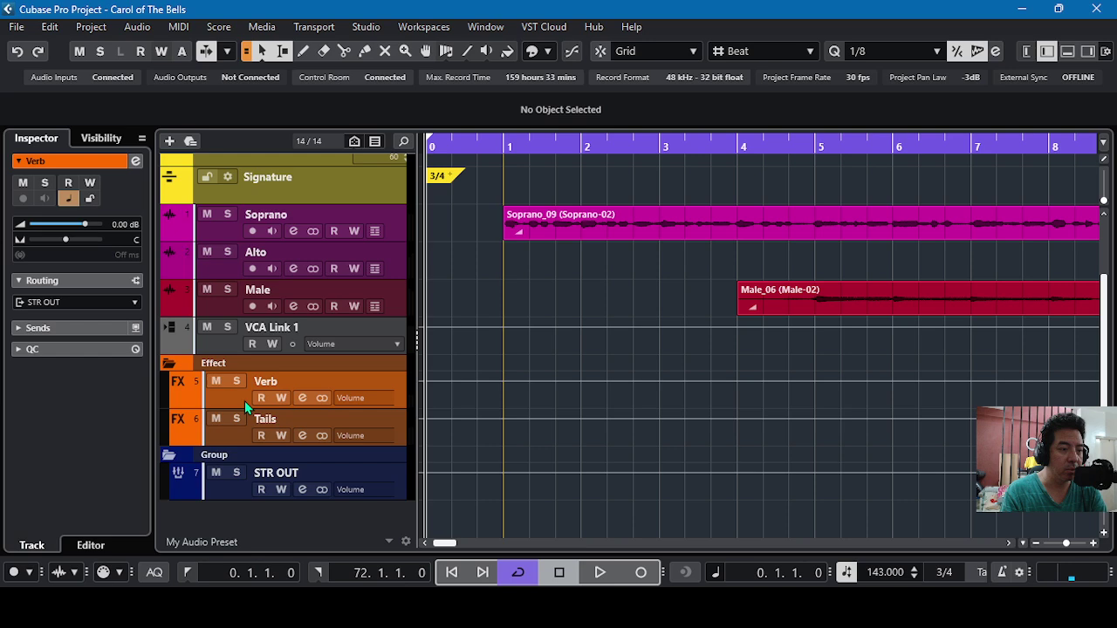
click(303, 400)
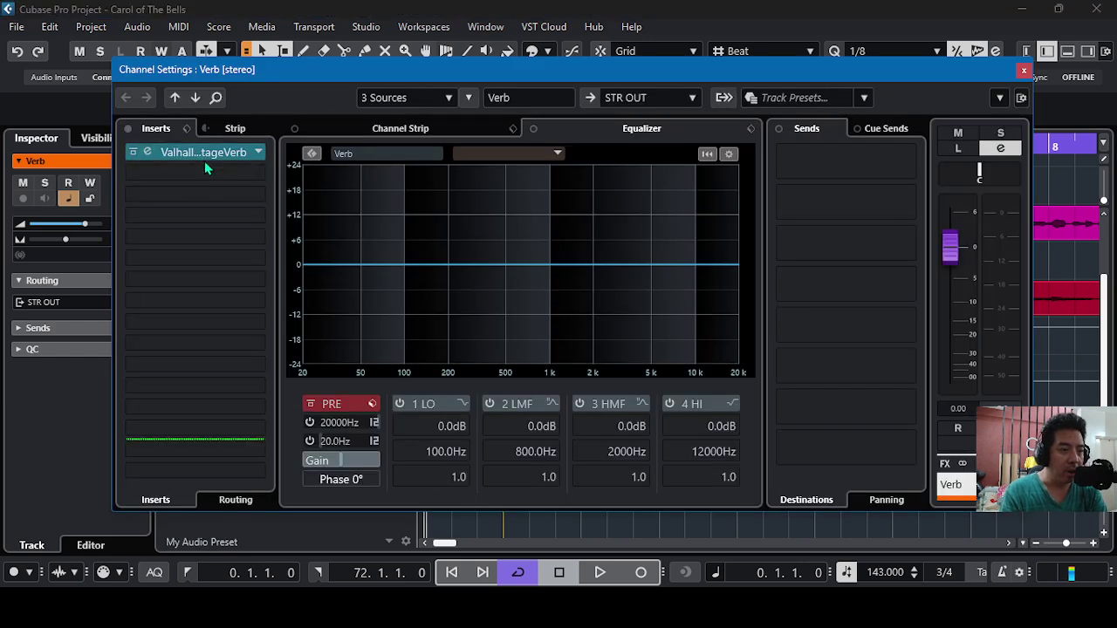
click(211, 157)
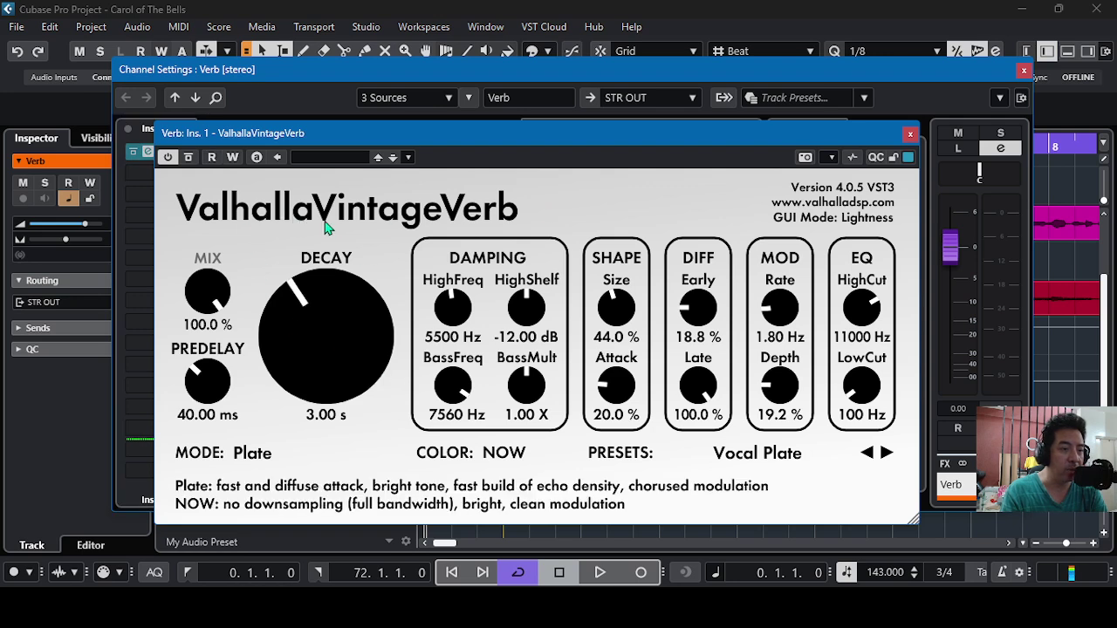
Close the Valhalla editor and load Steinberg > Tools > Volume into the Verb channel's insert slot 2
click(910, 133)
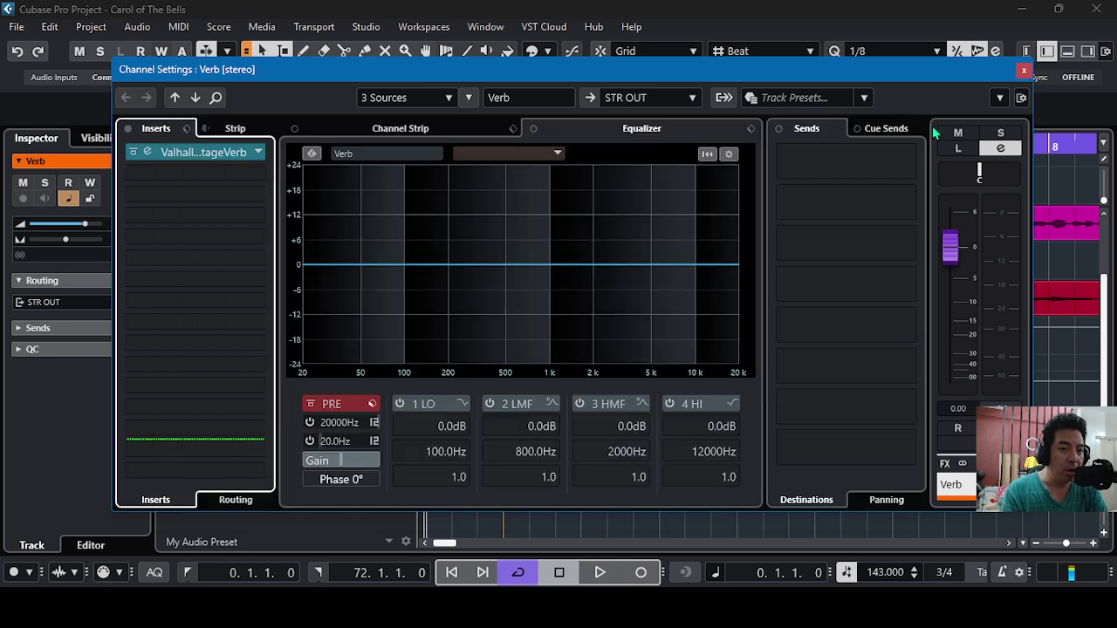
click(259, 175)
scroll(152, 401, down, 5)
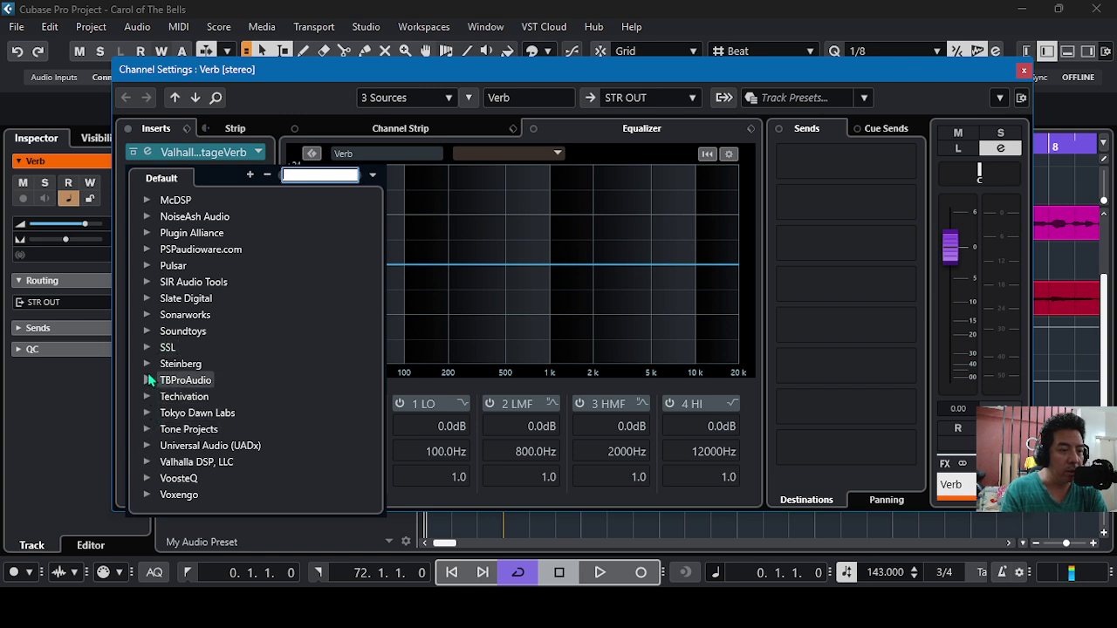
click(147, 364)
scroll(188, 375, down, 2)
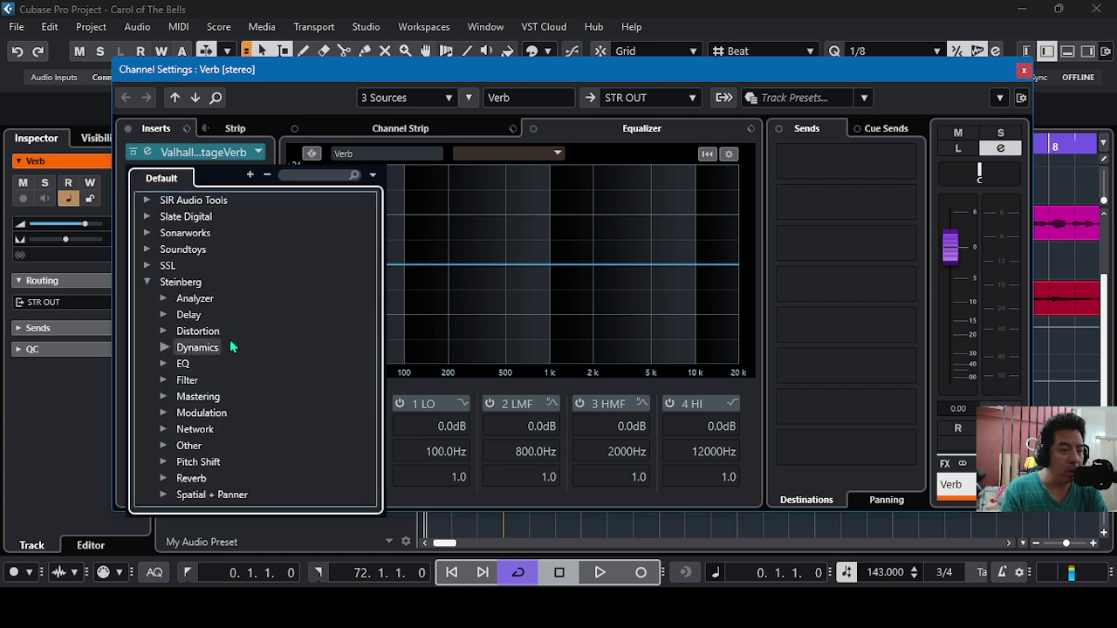
scroll(230, 339, down, 3)
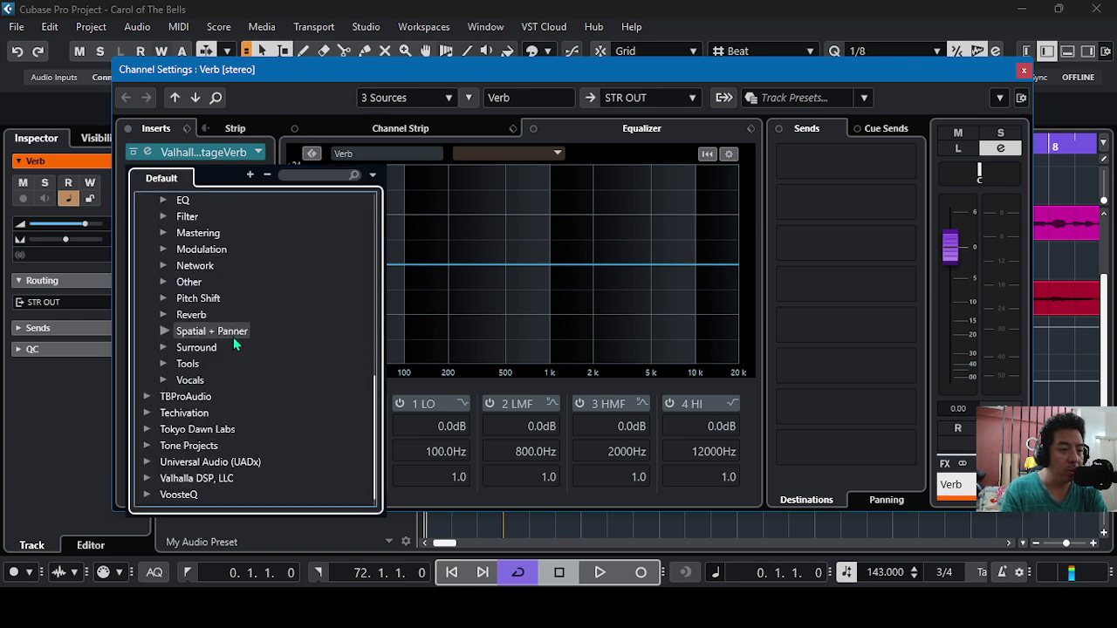
click(162, 364)
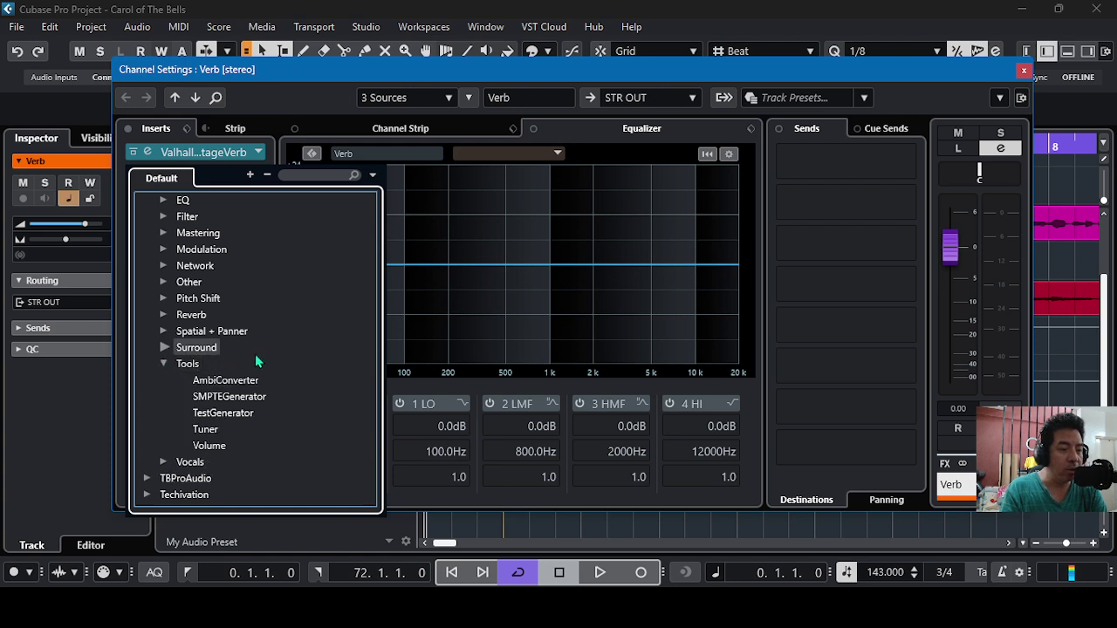
scroll(255, 358, down, 3)
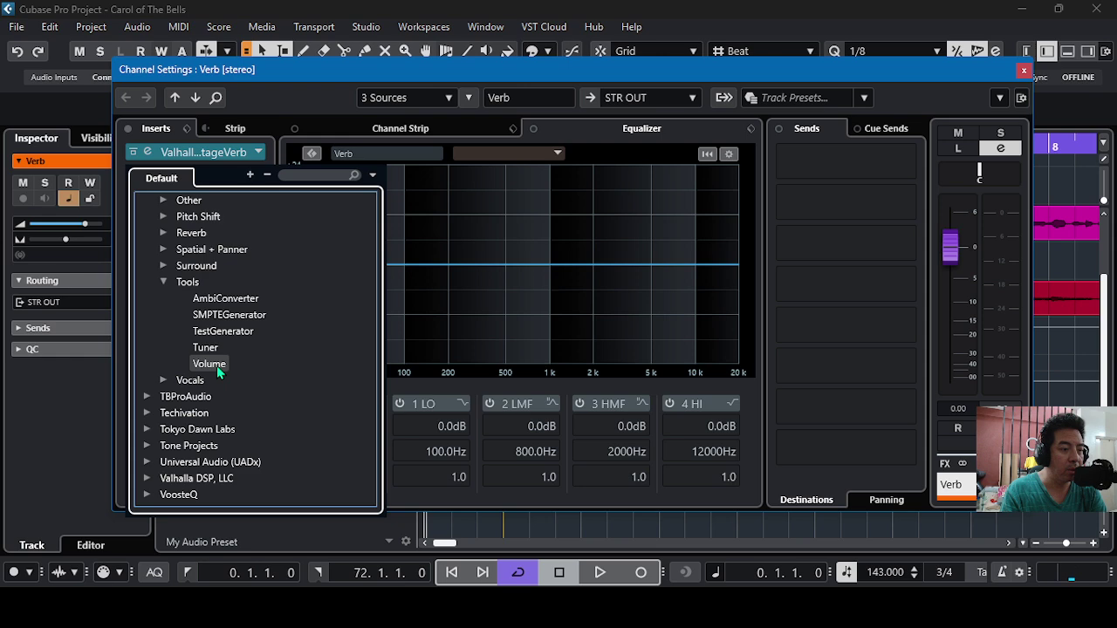
click(213, 365)
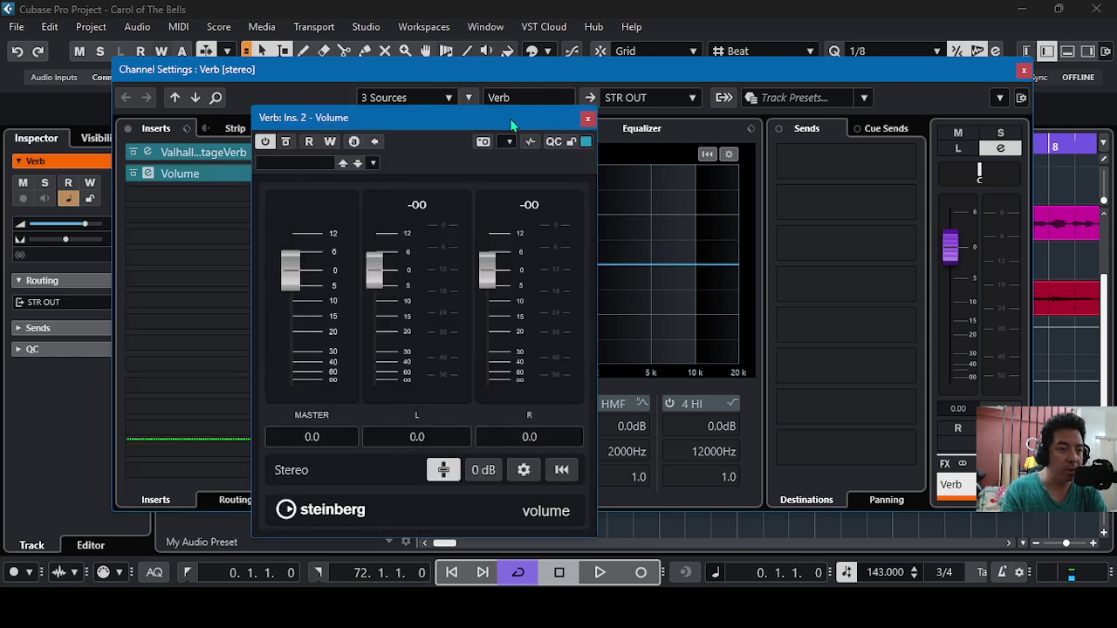
Close the Verb Channel Settings window and reposition the Volume plugin editor over the project
drag(509, 117, 536, 73)
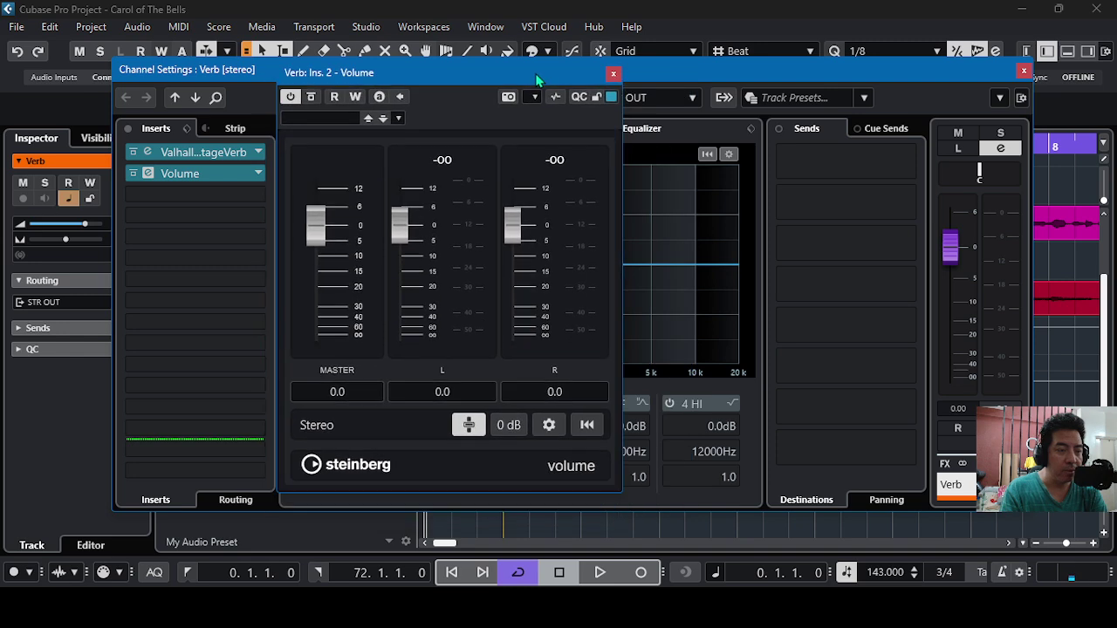
click(1024, 71)
drag(494, 76, 483, 104)
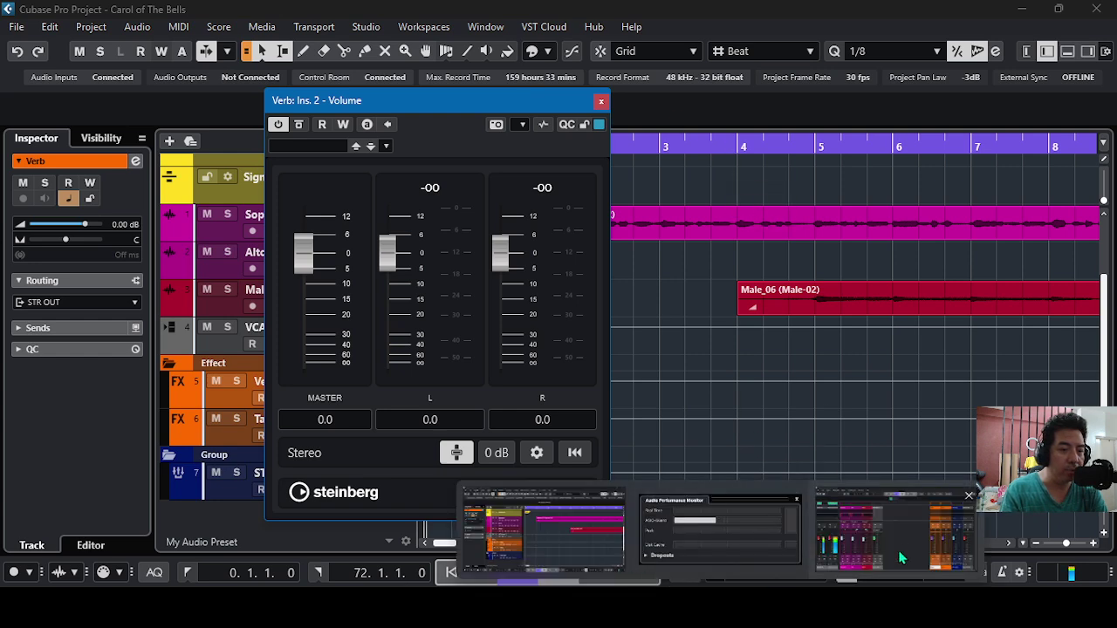
Switch to the MixConsole, enlarge its channel rack area, and briefly show then collapse the Sends rack
click(906, 542)
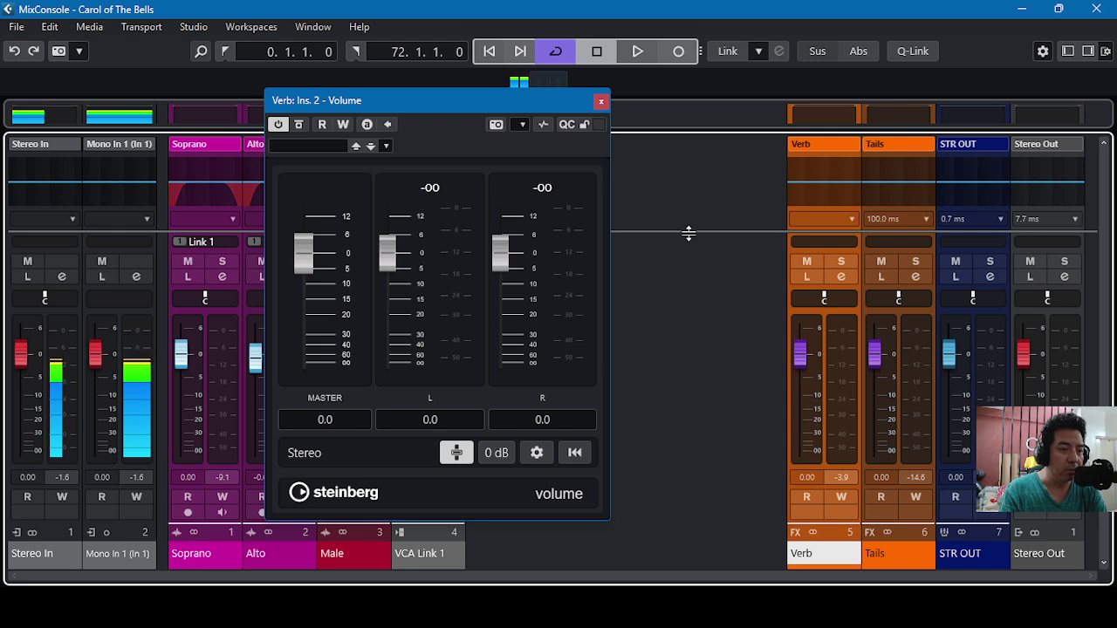
drag(511, 106, 898, 81)
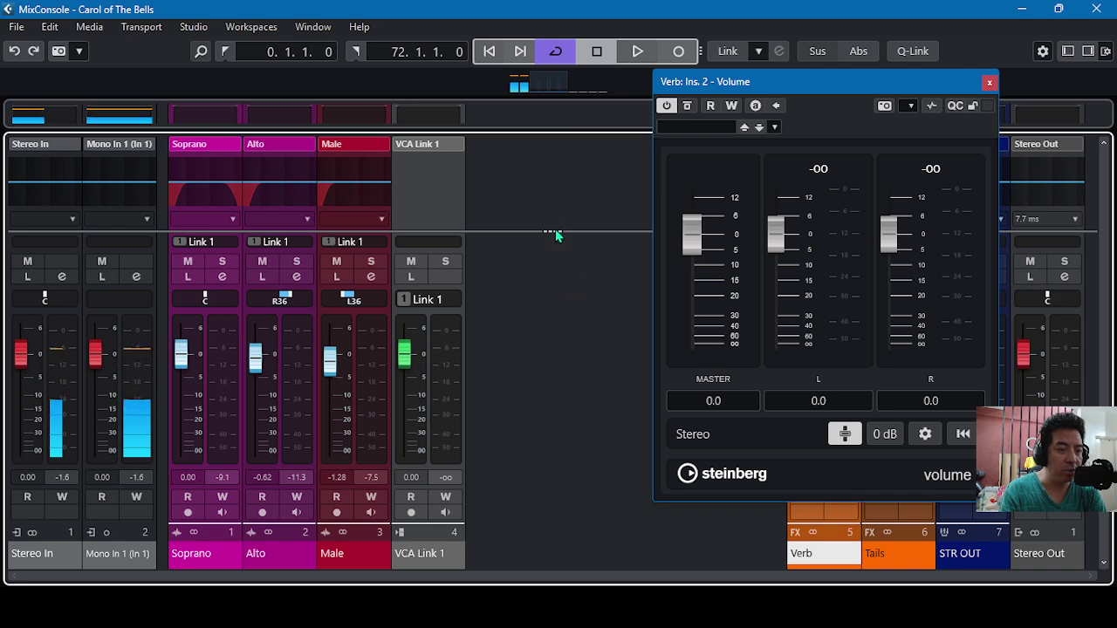
drag(553, 231, 534, 322)
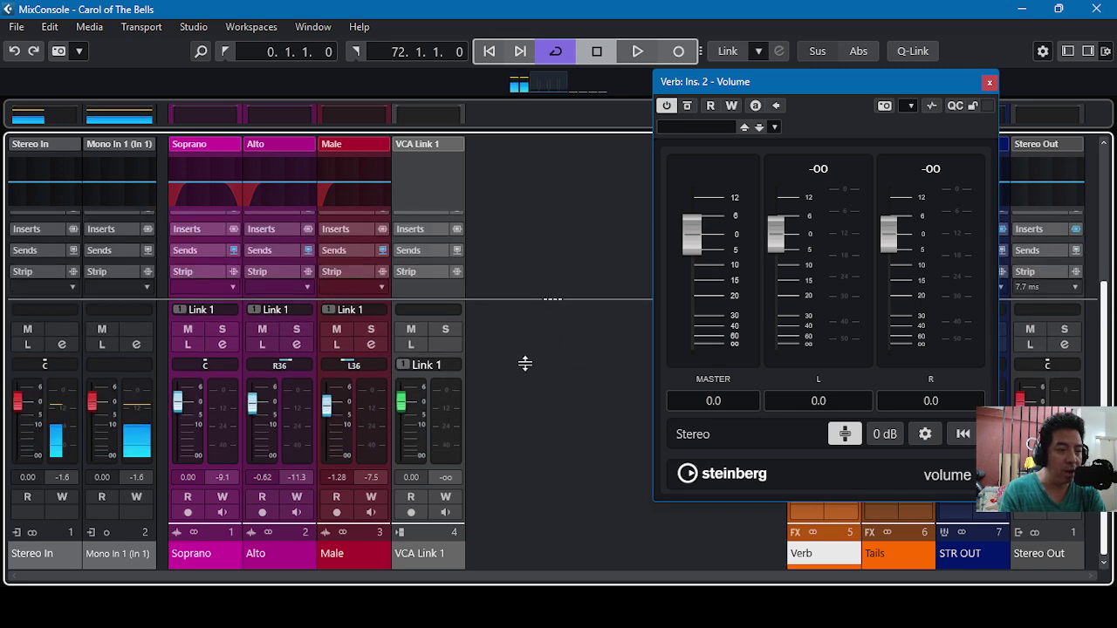
click(426, 249)
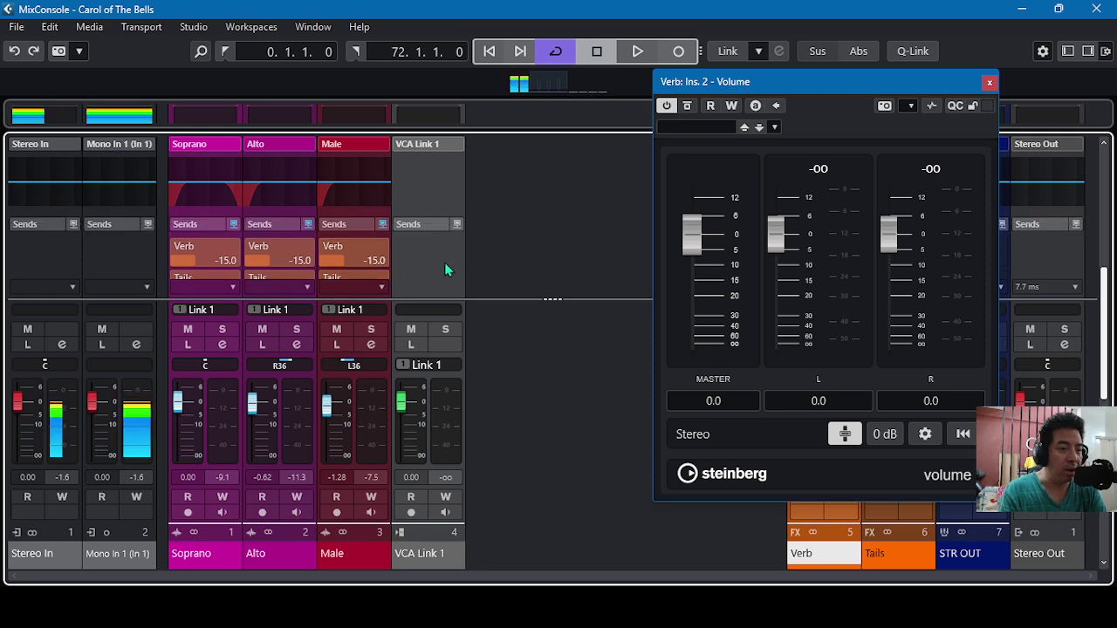
click(424, 228)
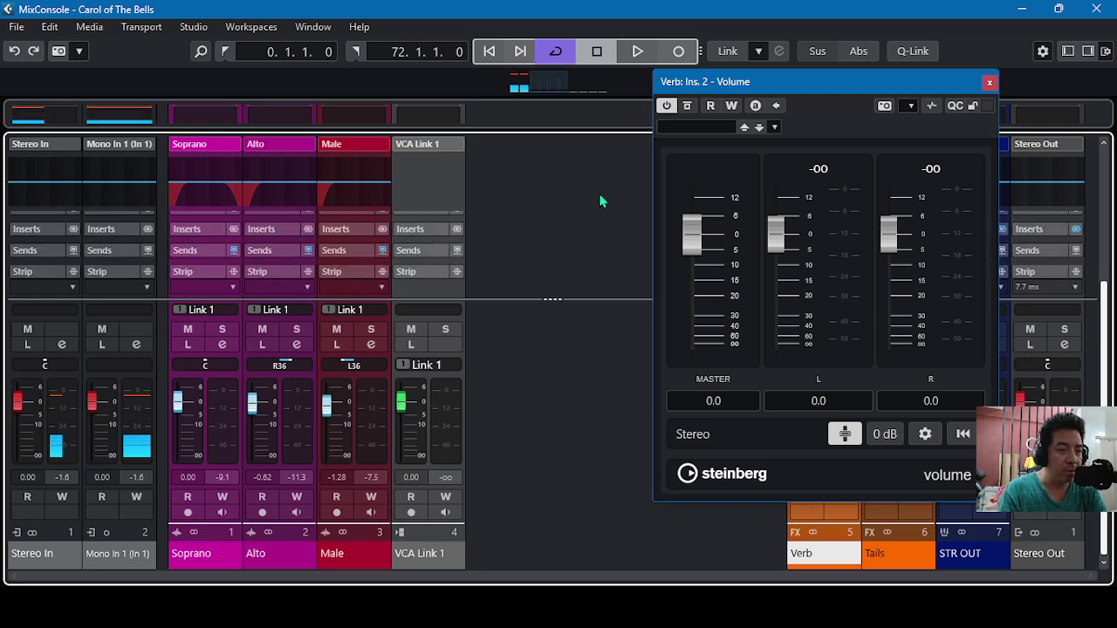
drag(878, 79, 594, 85)
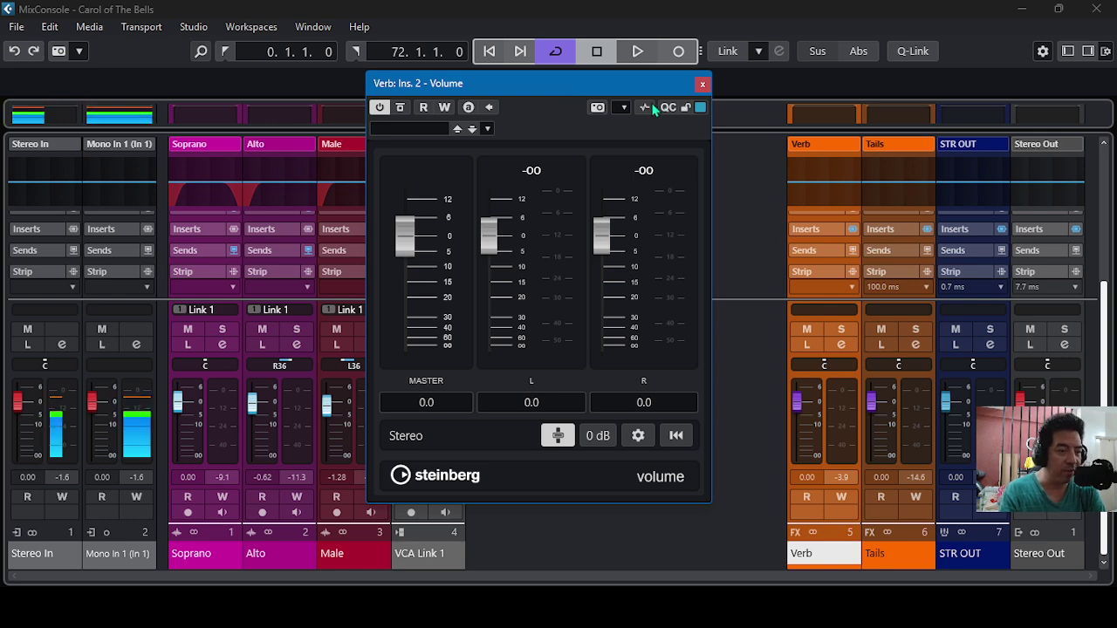
Hide the Volume plugin's separate left/right faders and cap its maximum gain at 0 dB
drag(561, 84, 585, 78)
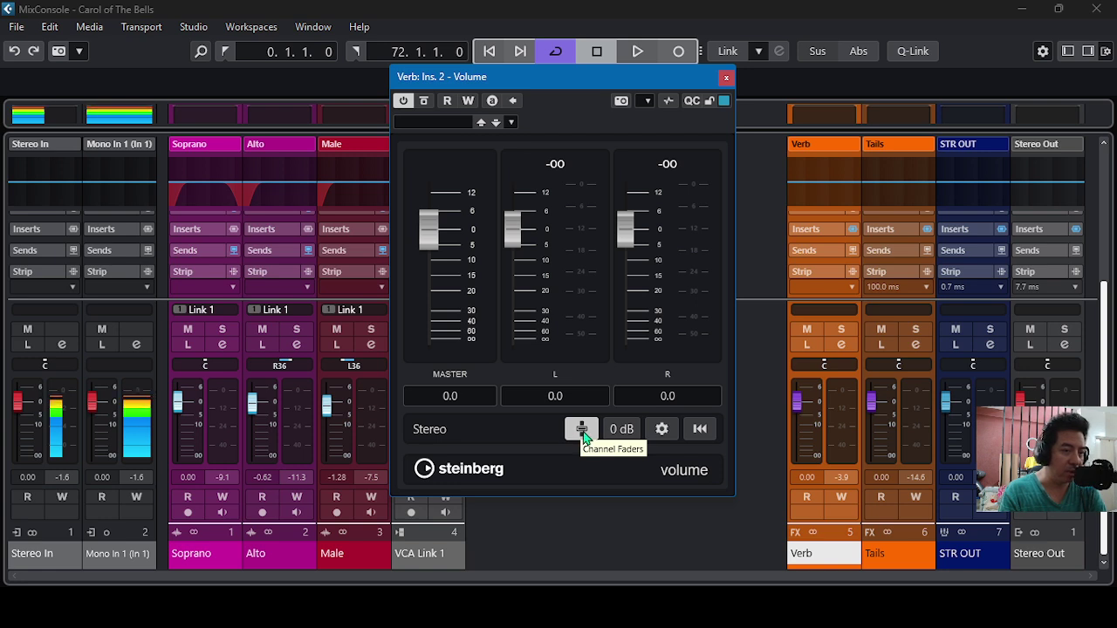
click(582, 430)
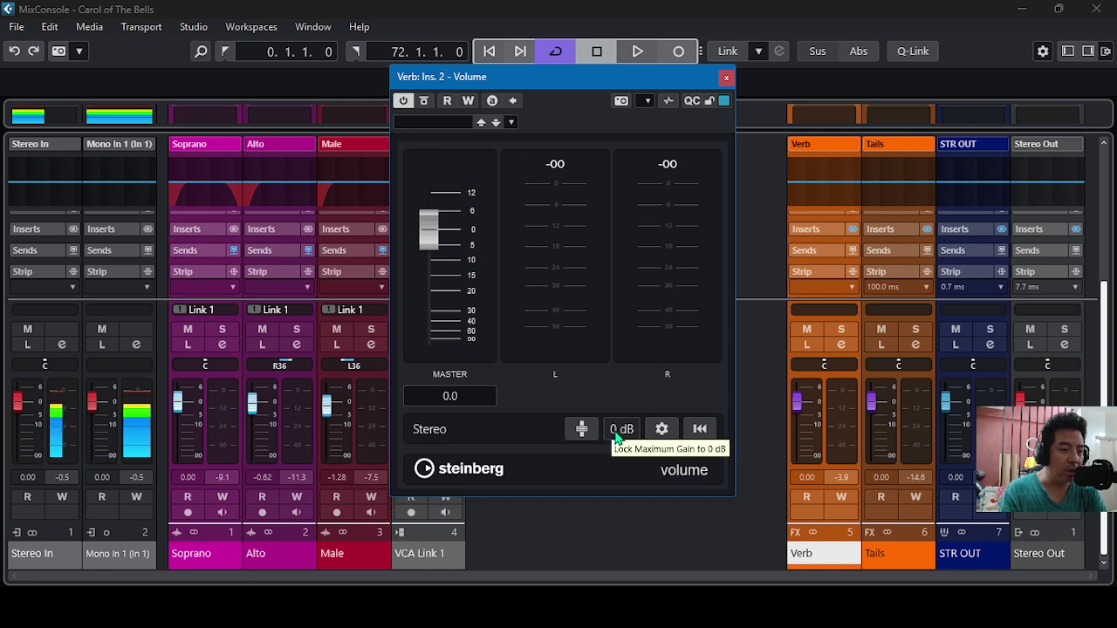
click(620, 435)
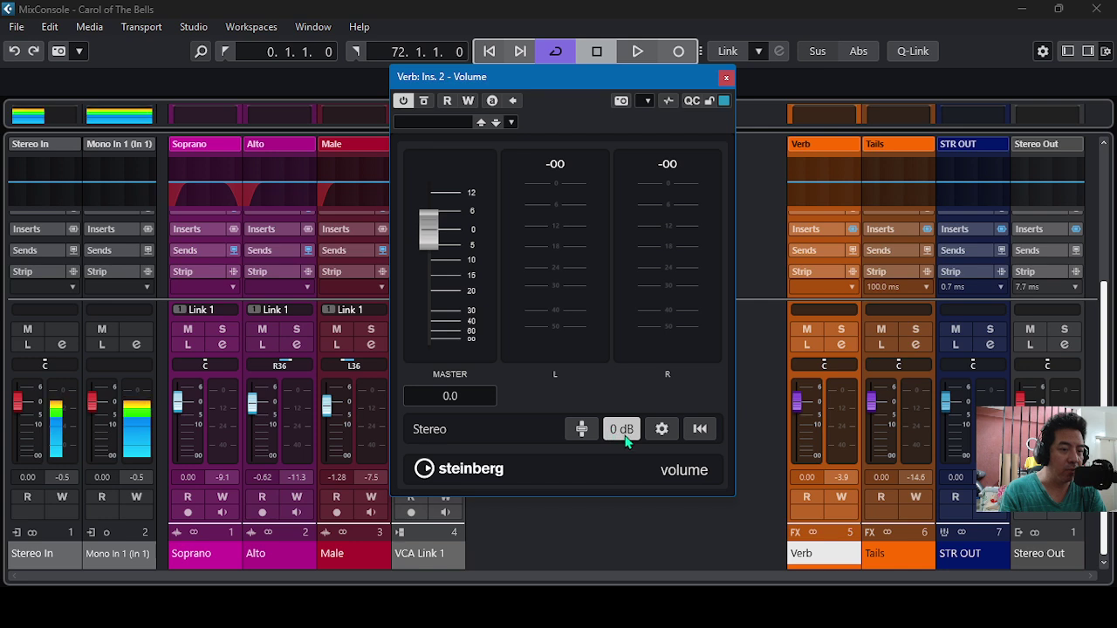
Drop the master gain to -5.1 dB, remove the 0 dB cap, and raise it back to 0.0 dB
mouse_move(427, 236)
mouse_down()
mouse_move(428, 278)
mouse_move(429, 252)
mouse_up()
click(619, 430)
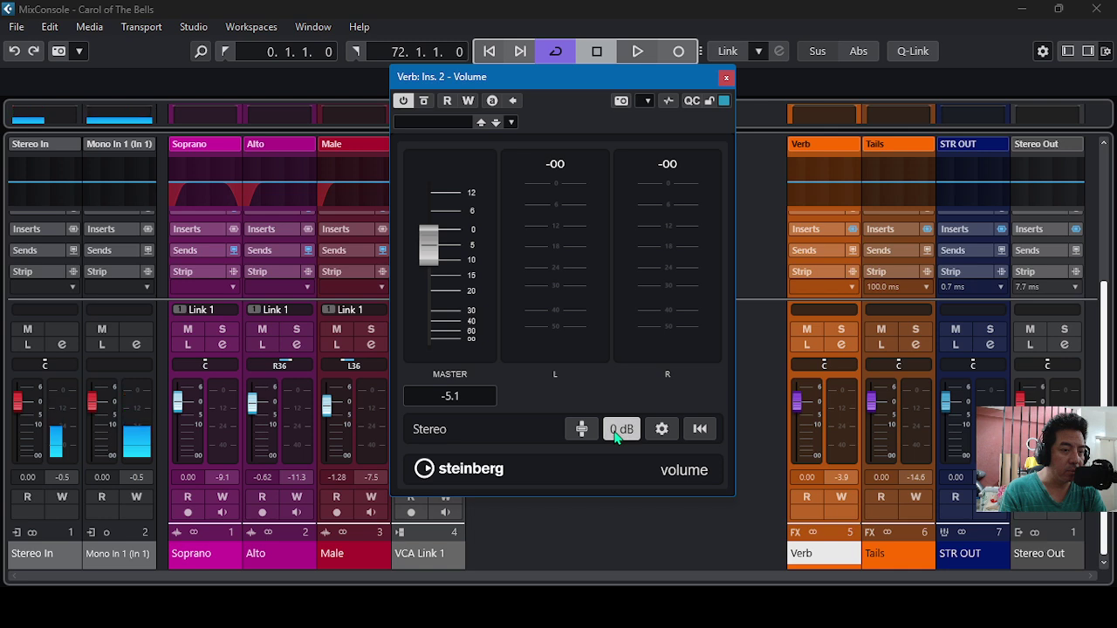
drag(426, 241, 429, 229)
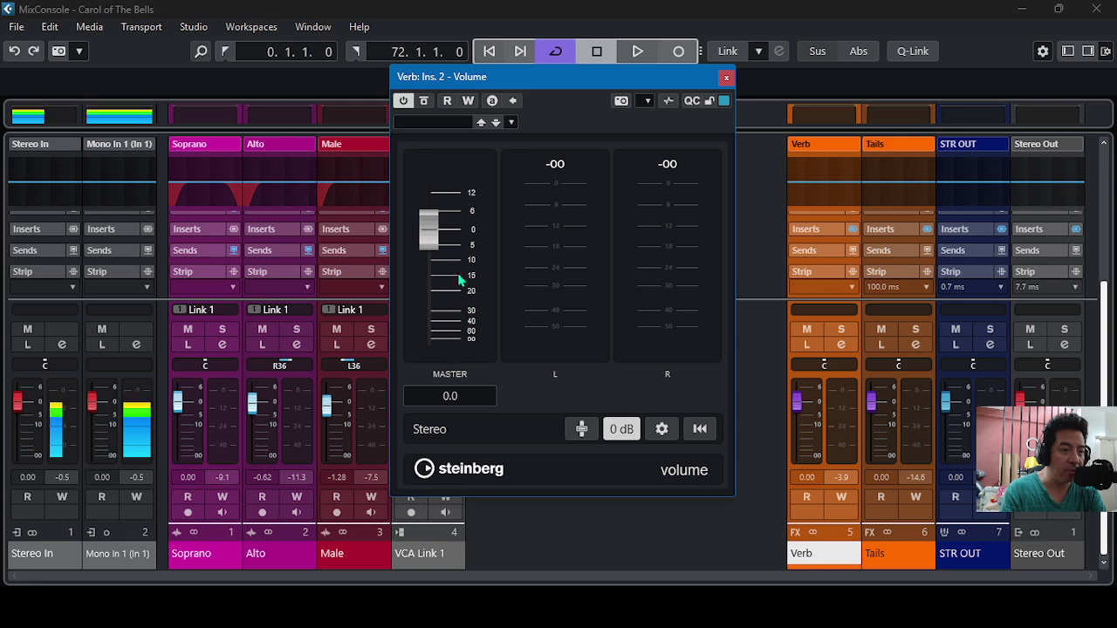
In Volume's settings, try +6 dB Maximum Gain, restore +12 dB, and enable Higher Gain Resolution
click(661, 430)
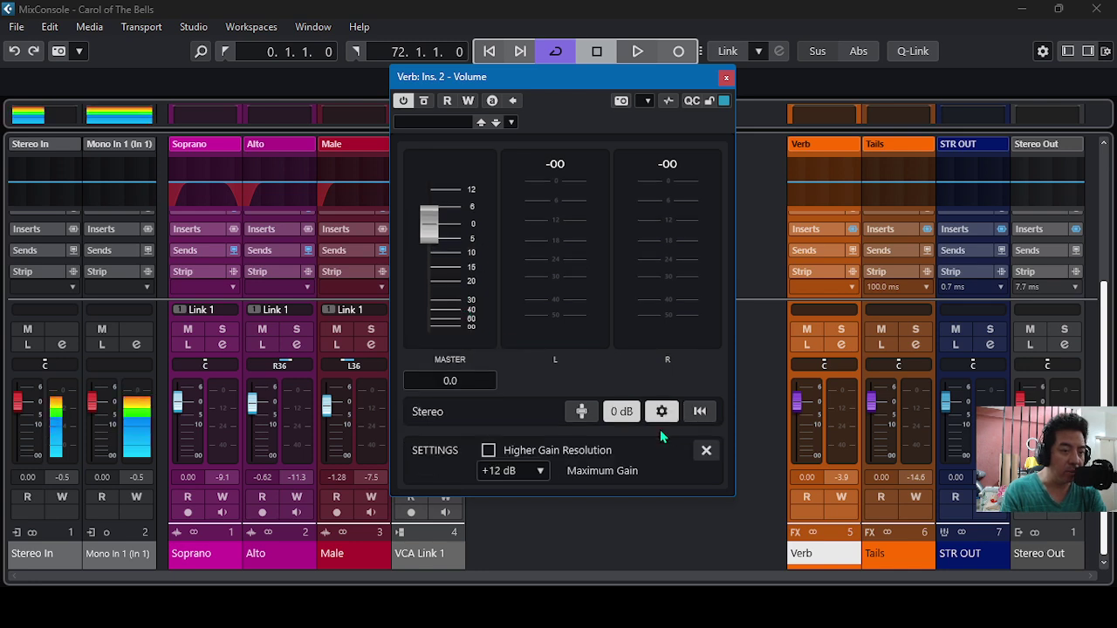
click(542, 472)
click(522, 493)
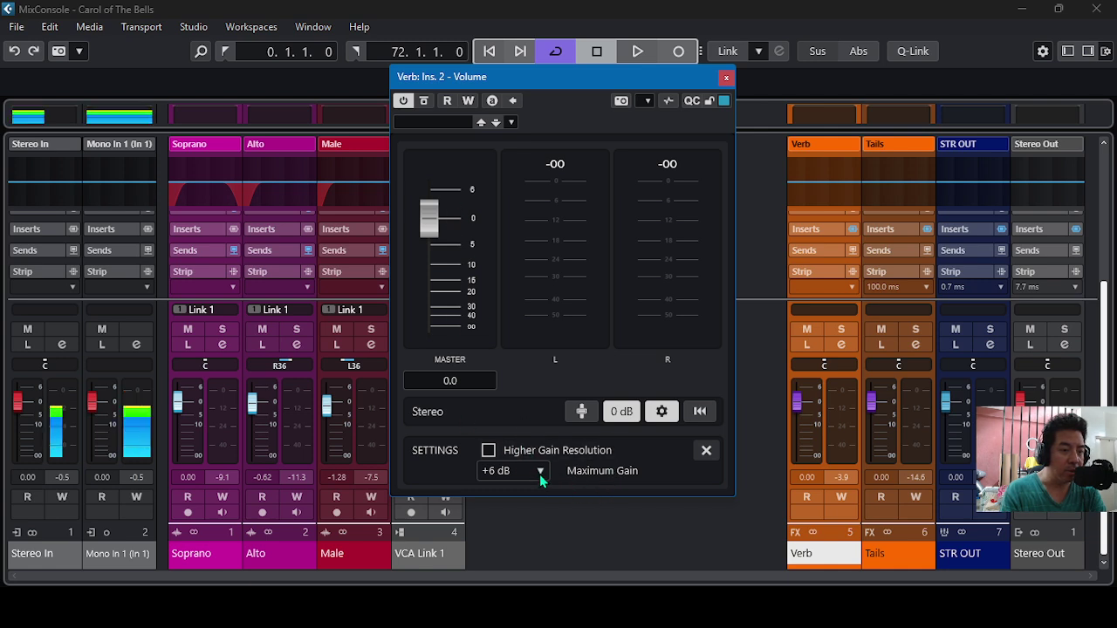
click(538, 473)
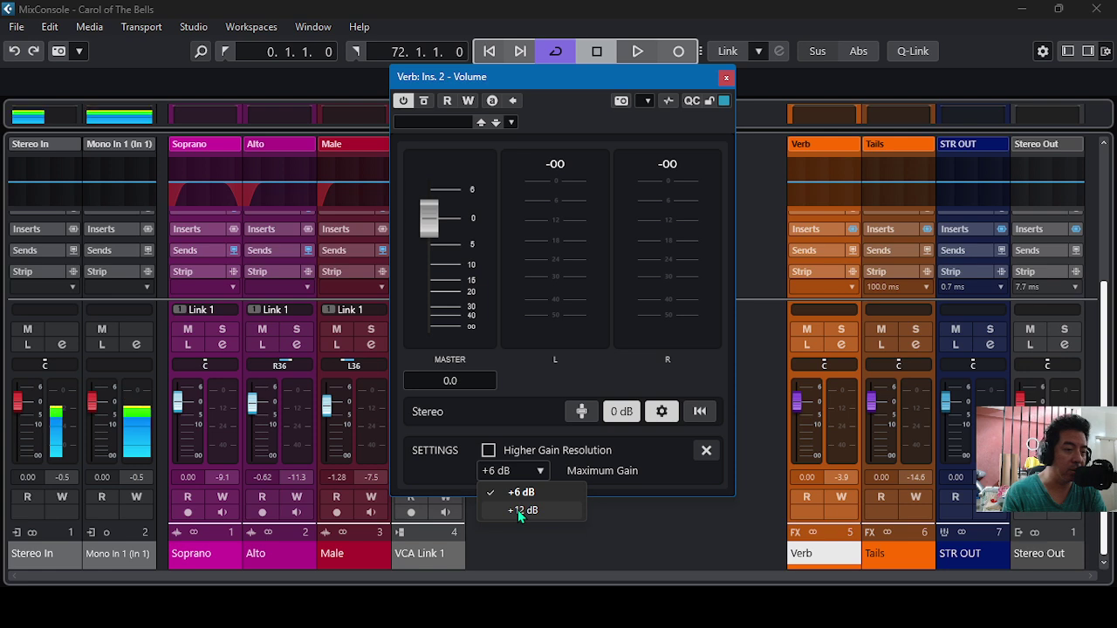
click(518, 510)
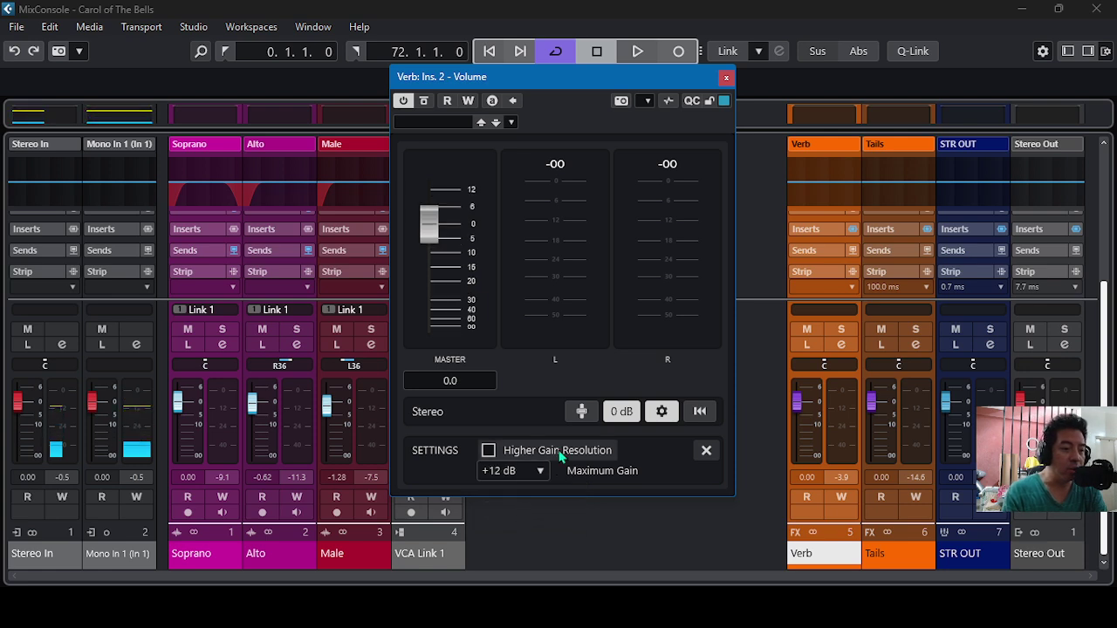
click(488, 450)
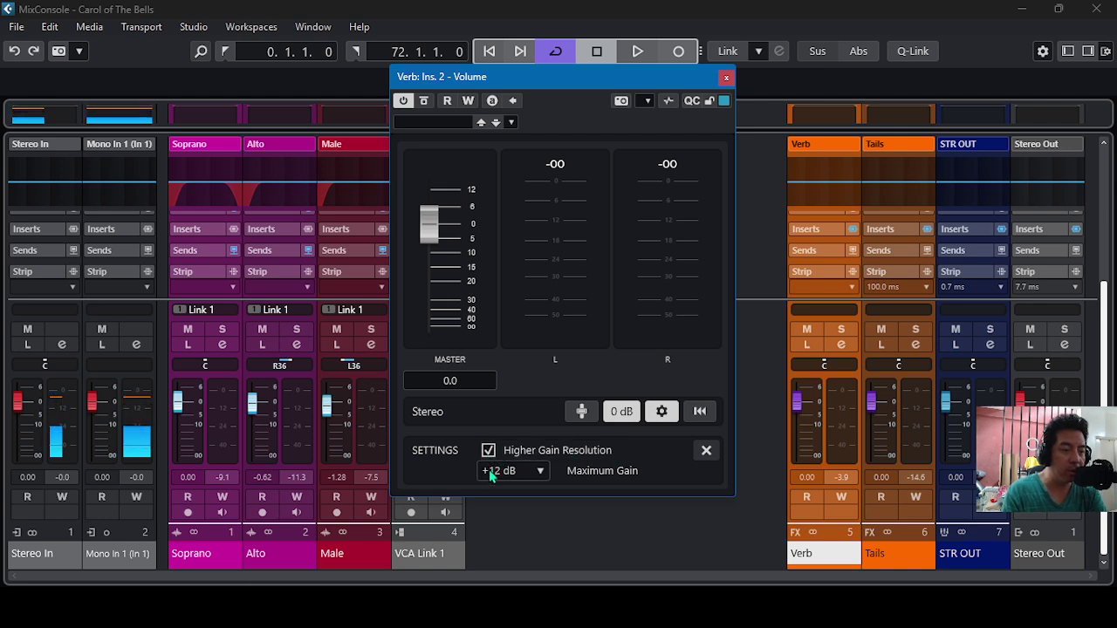
click(706, 450)
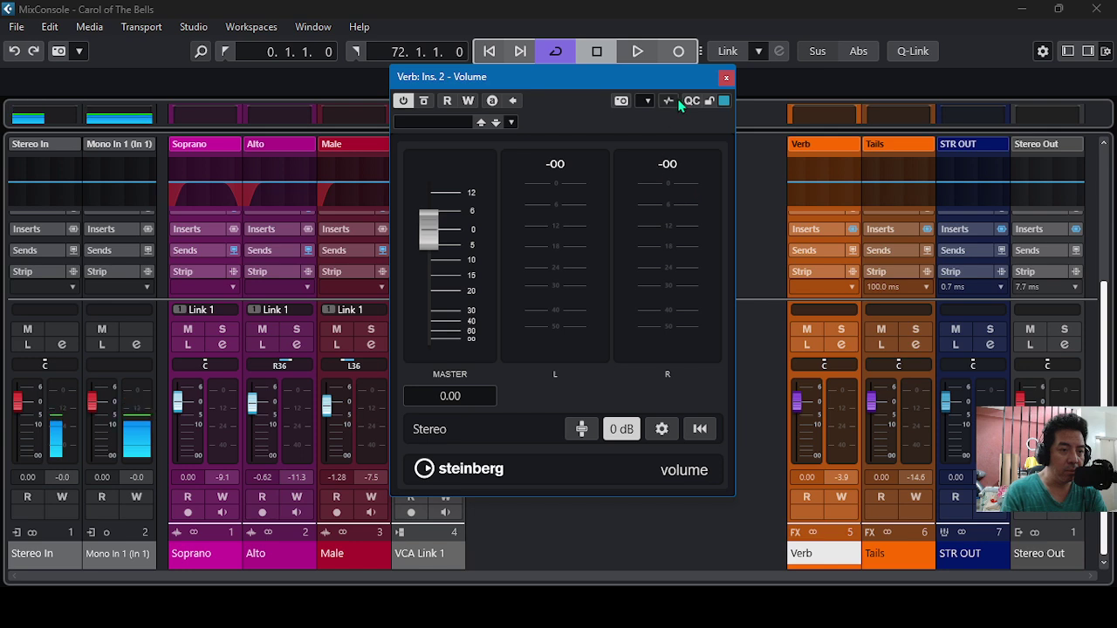
Start playback and collapse the MixConsole's Inserts, Sends and Strip rows beside the Volume window
drag(688, 87, 632, 87)
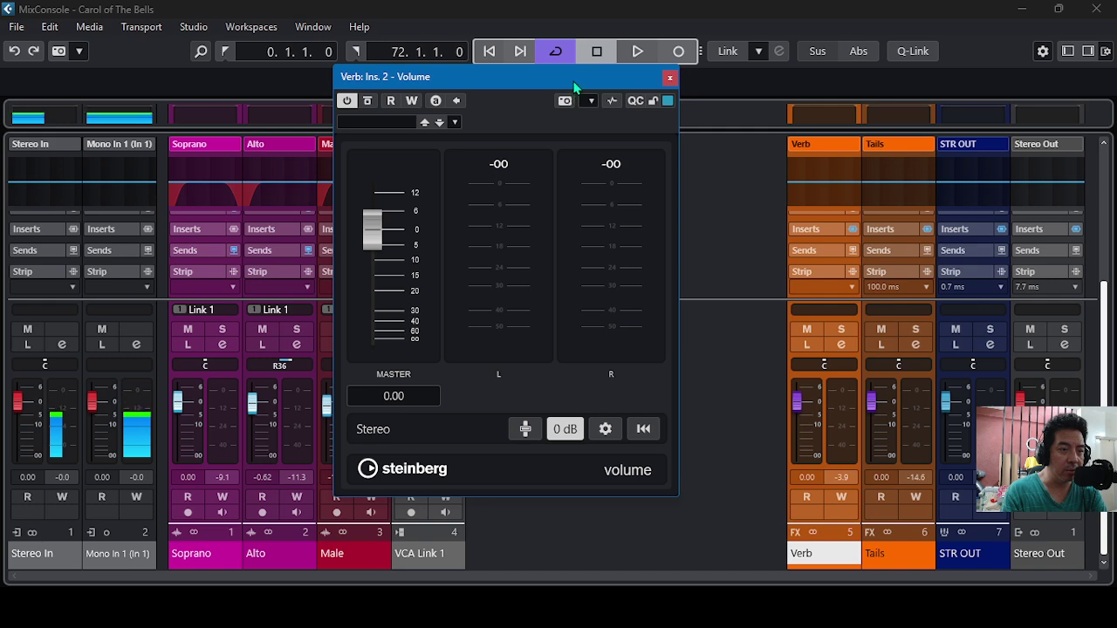
drag(574, 87, 656, 118)
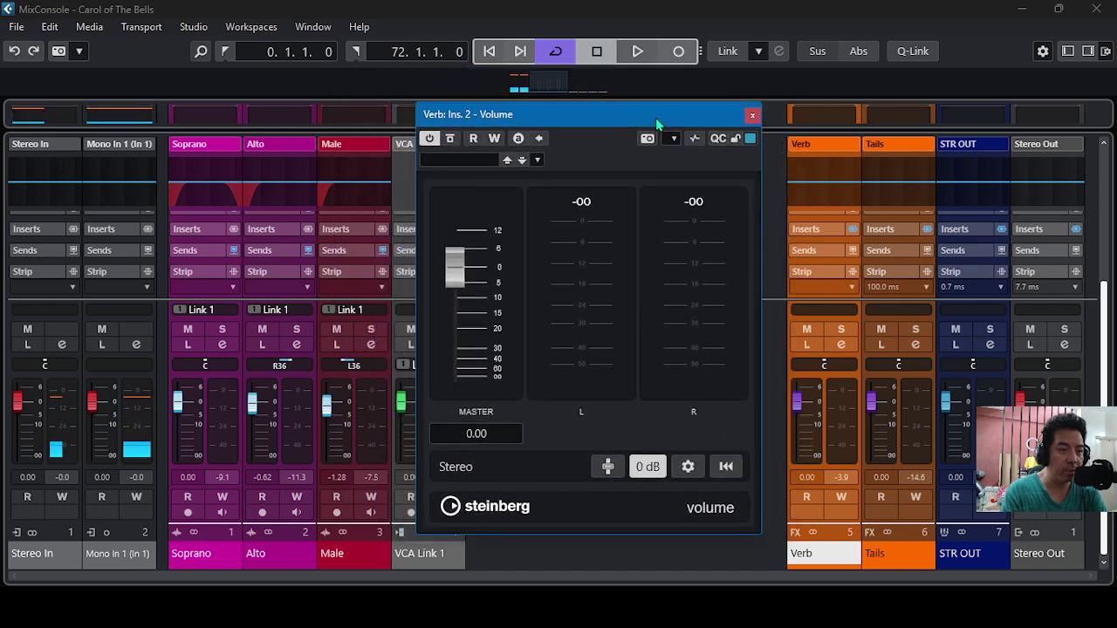
click(637, 53)
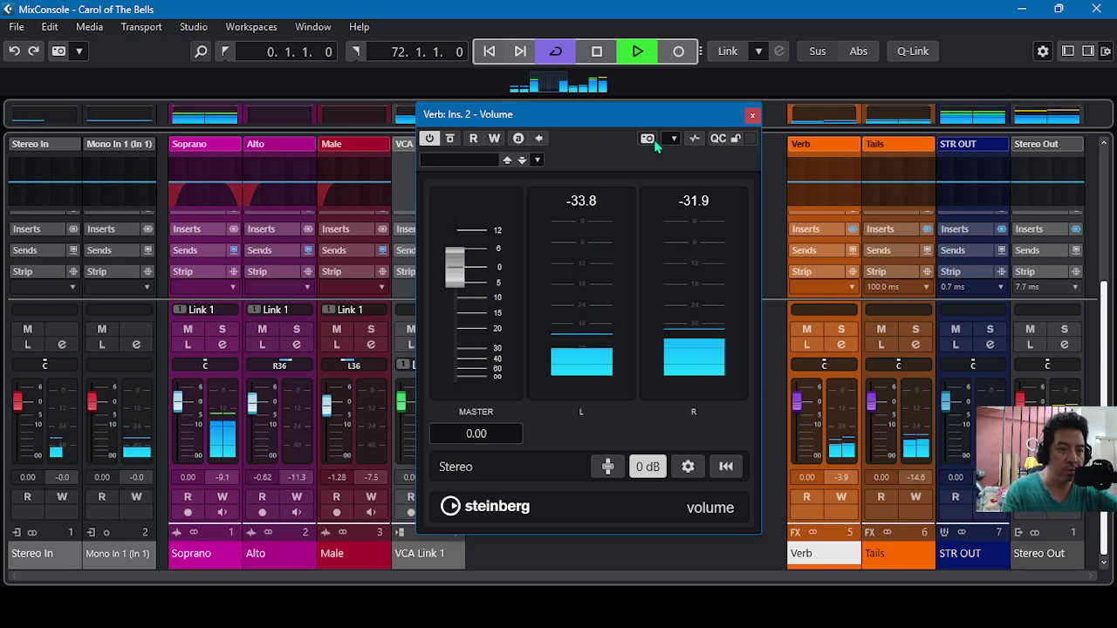
click(679, 123)
drag(677, 122, 561, 124)
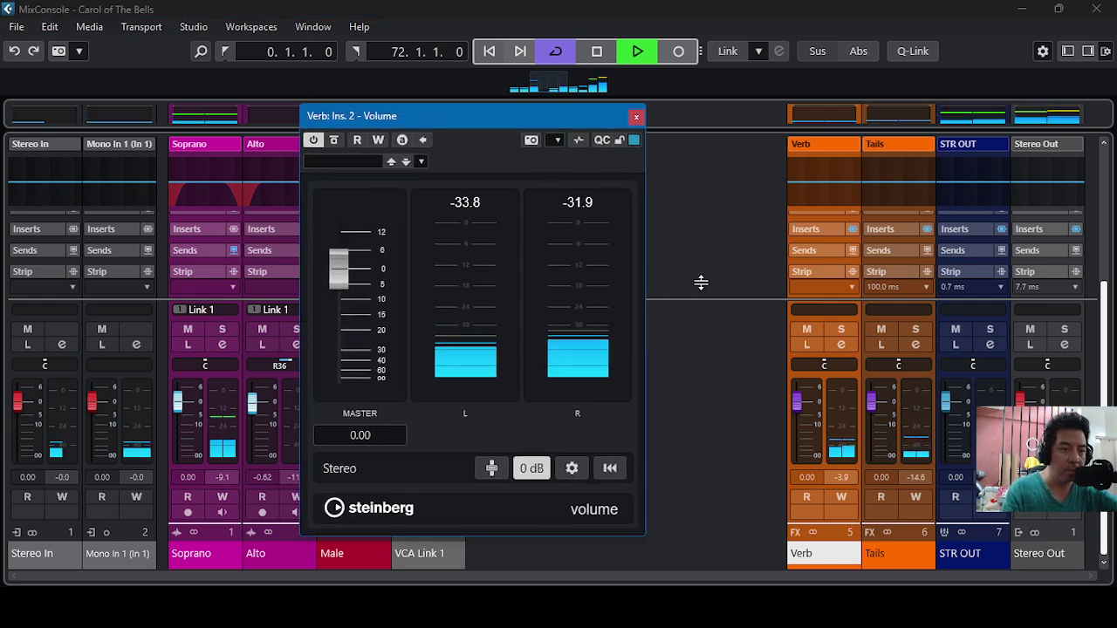
drag(703, 299, 710, 183)
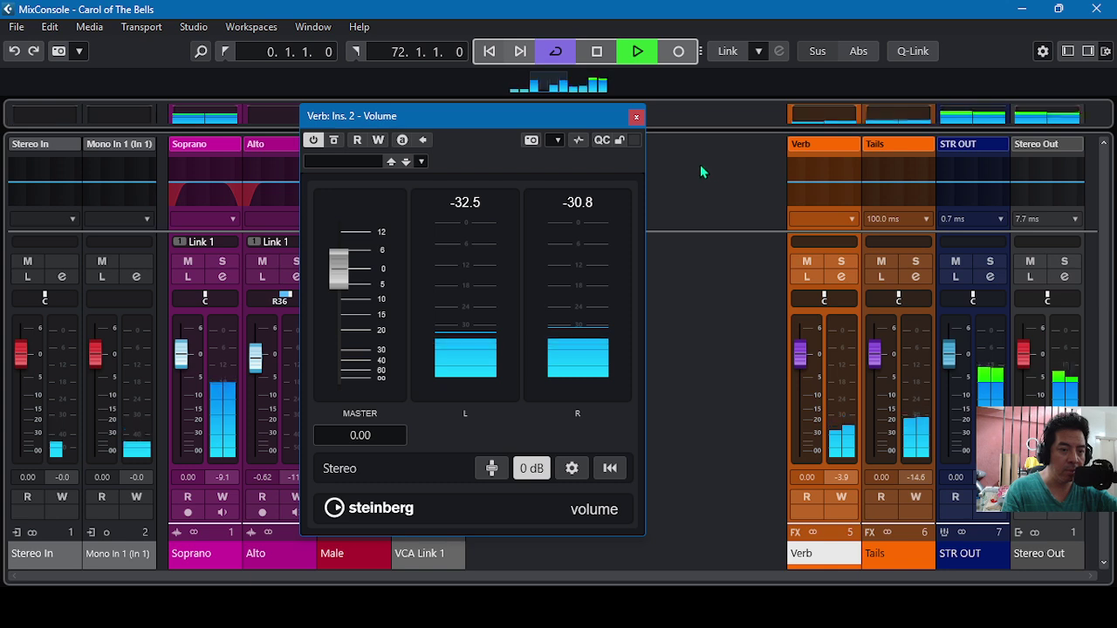
drag(550, 116, 624, 128)
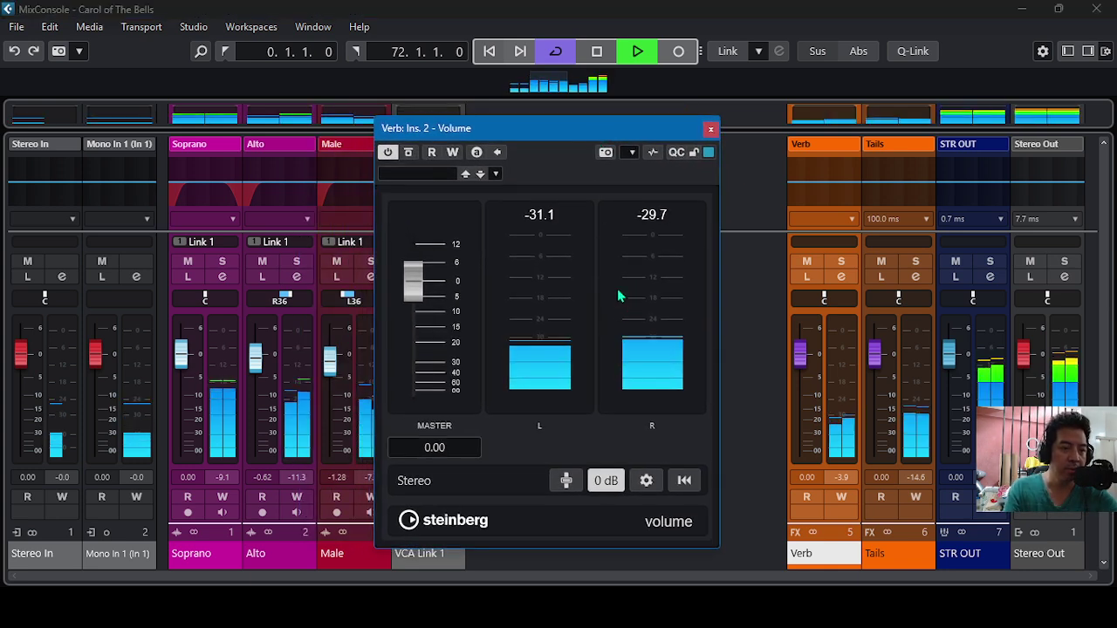
Restart playback, switch off 0 dB, and raise the Verb Volume master gain to 6.44 dB
key(space)
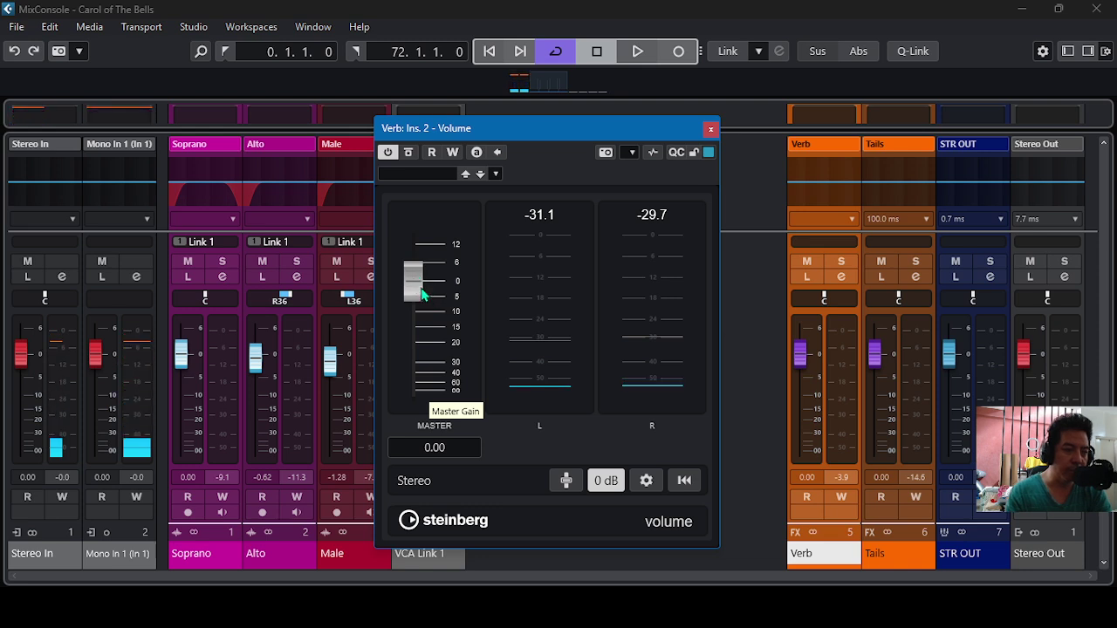
drag(599, 138, 604, 135)
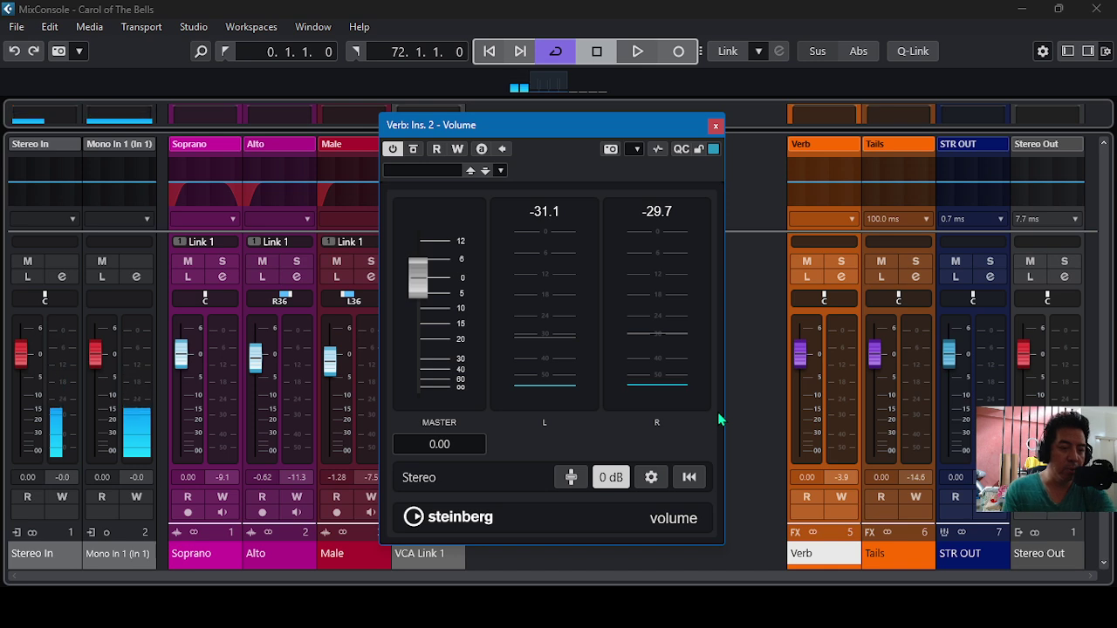
key(space)
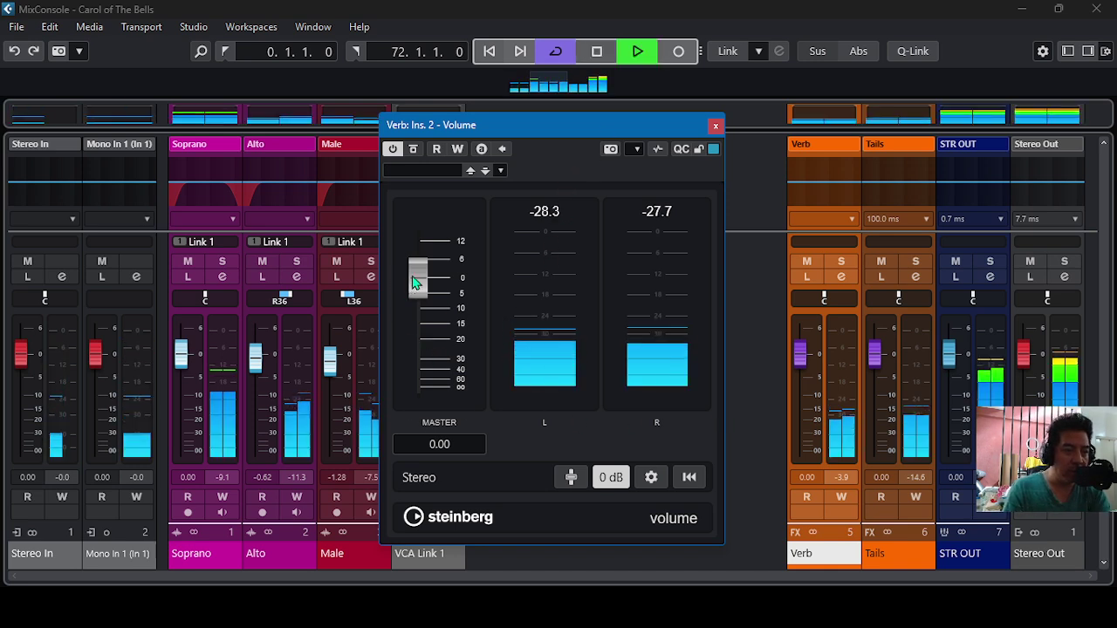
click(608, 478)
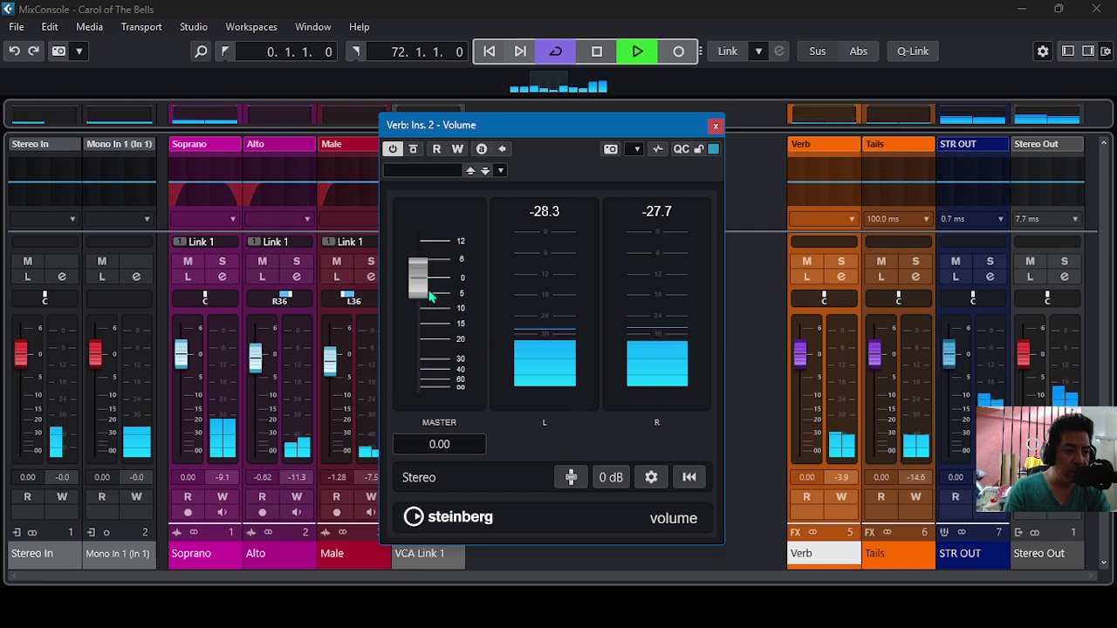
drag(420, 285, 424, 242)
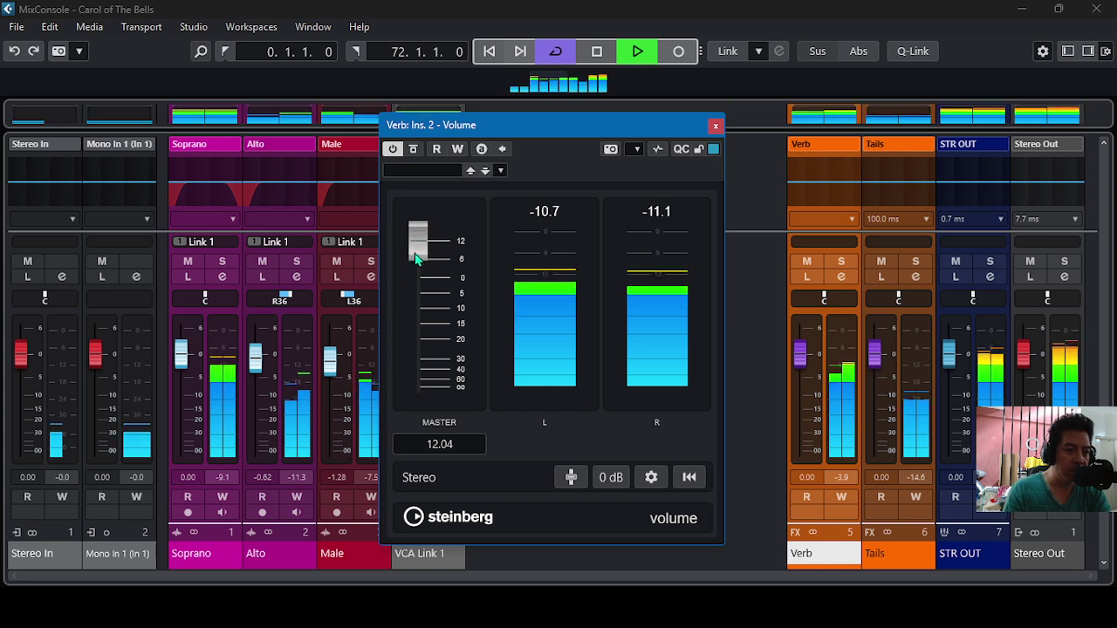
drag(419, 248, 420, 270)
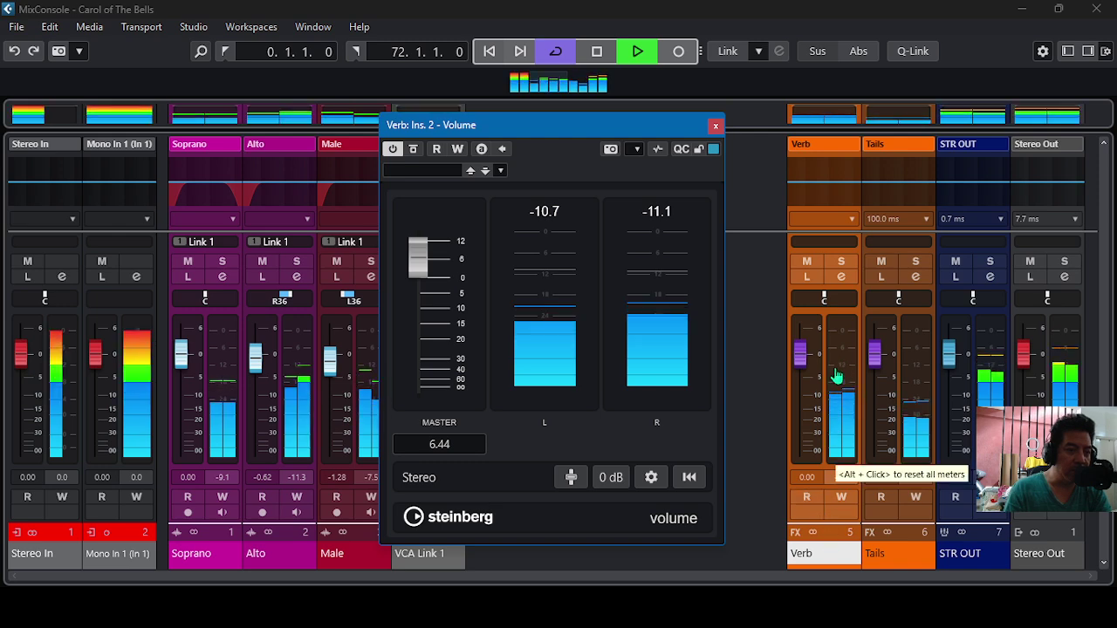
Push the master gain to 12.04 dB, pull it to about 1 dB, then reset it to 0.00
drag(420, 263, 419, 230)
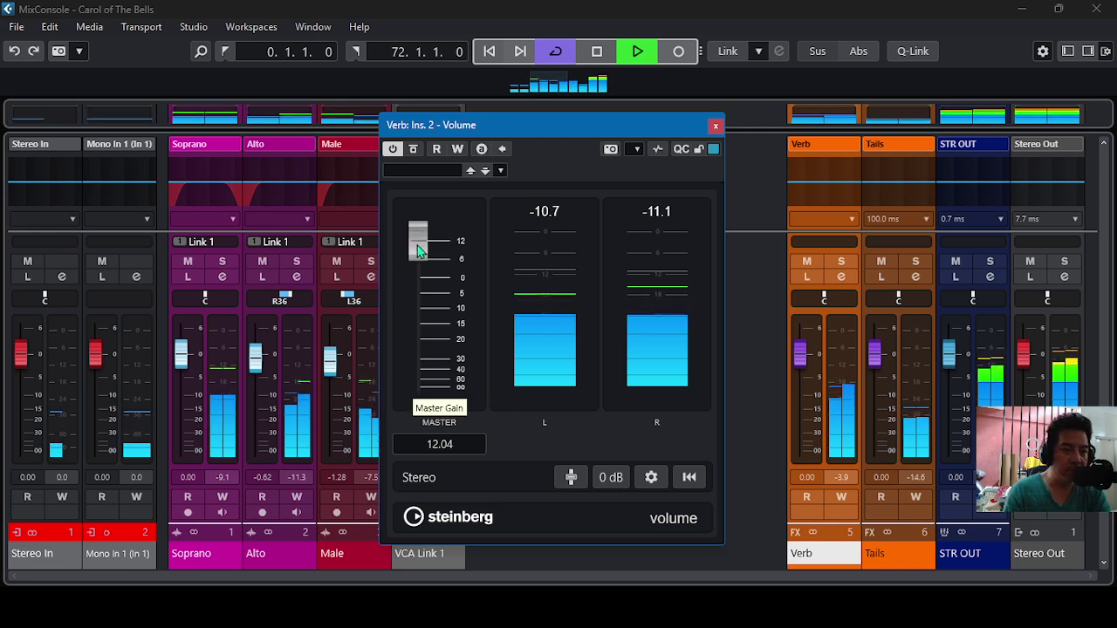
drag(417, 245, 422, 266)
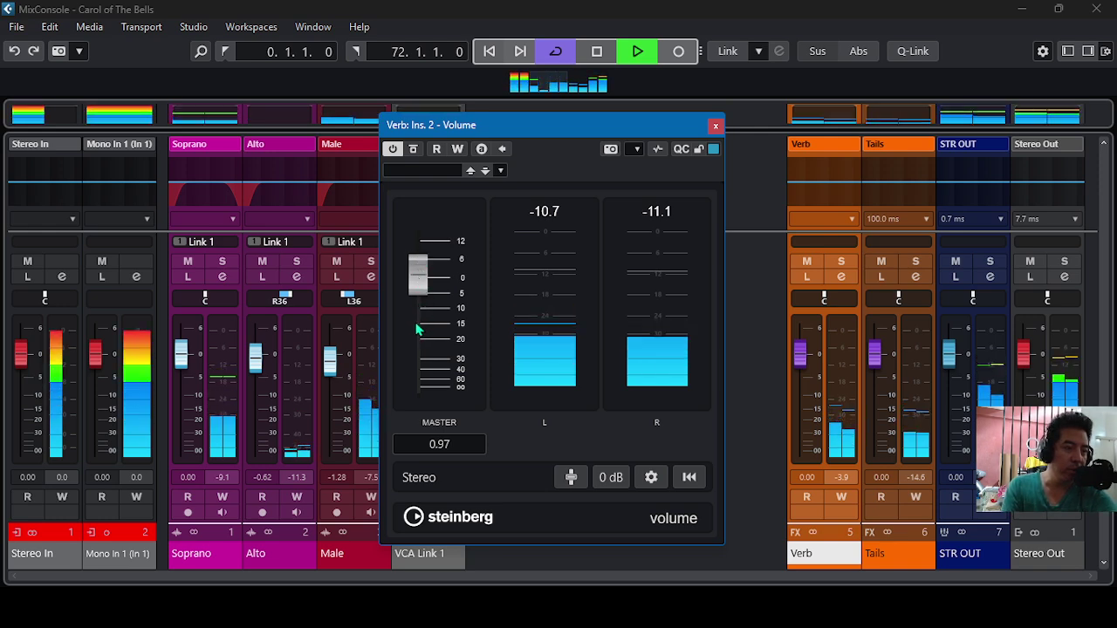
ctrl+click(418, 307)
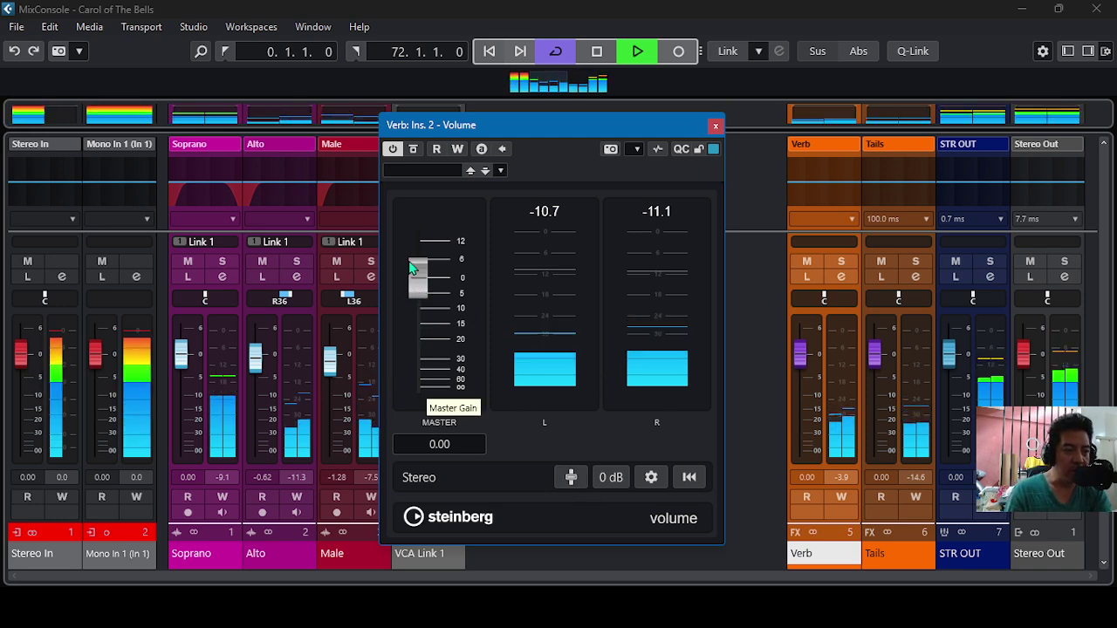
Restart playback, set the master gain to 5.34 dB, and stop the song
click(598, 53)
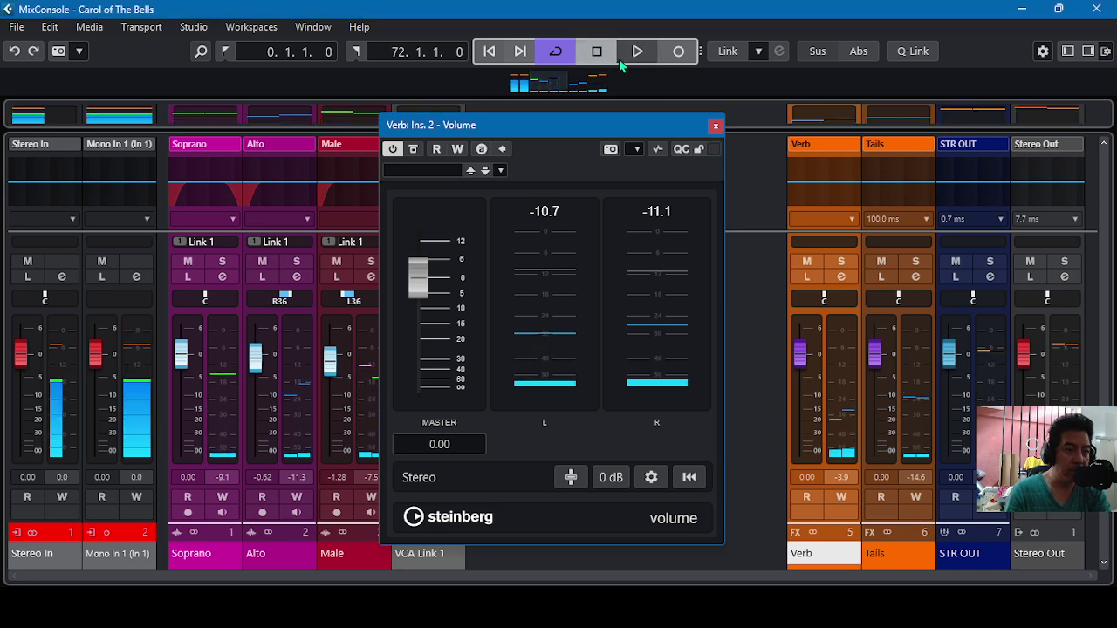
click(637, 52)
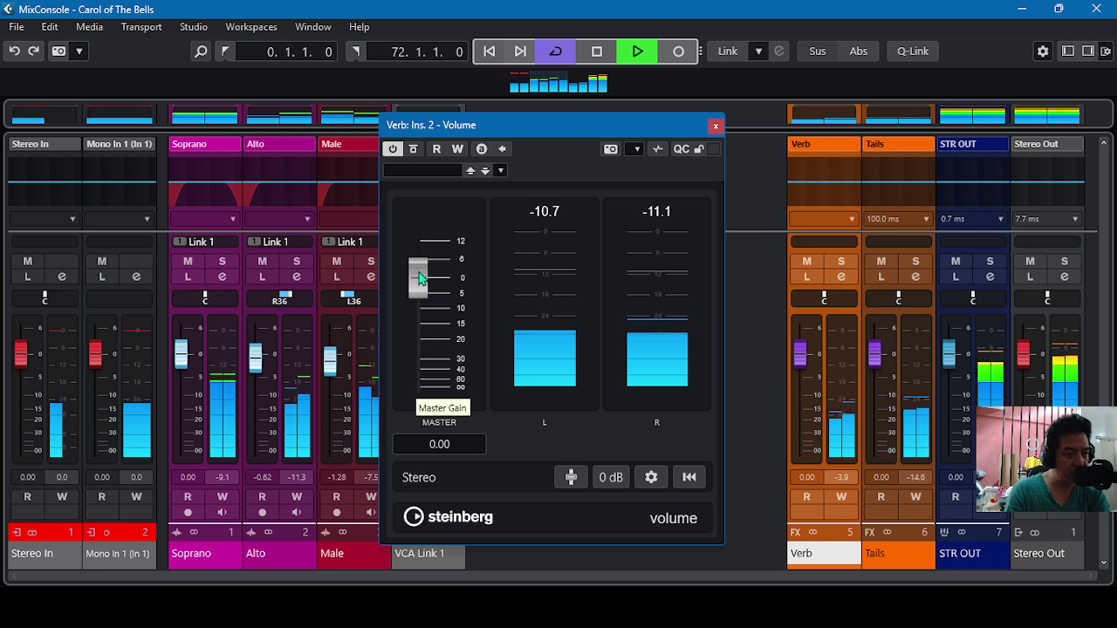
mouse_move(419, 278)
mouse_down()
mouse_move(425, 254)
mouse_move(431, 278)
mouse_up()
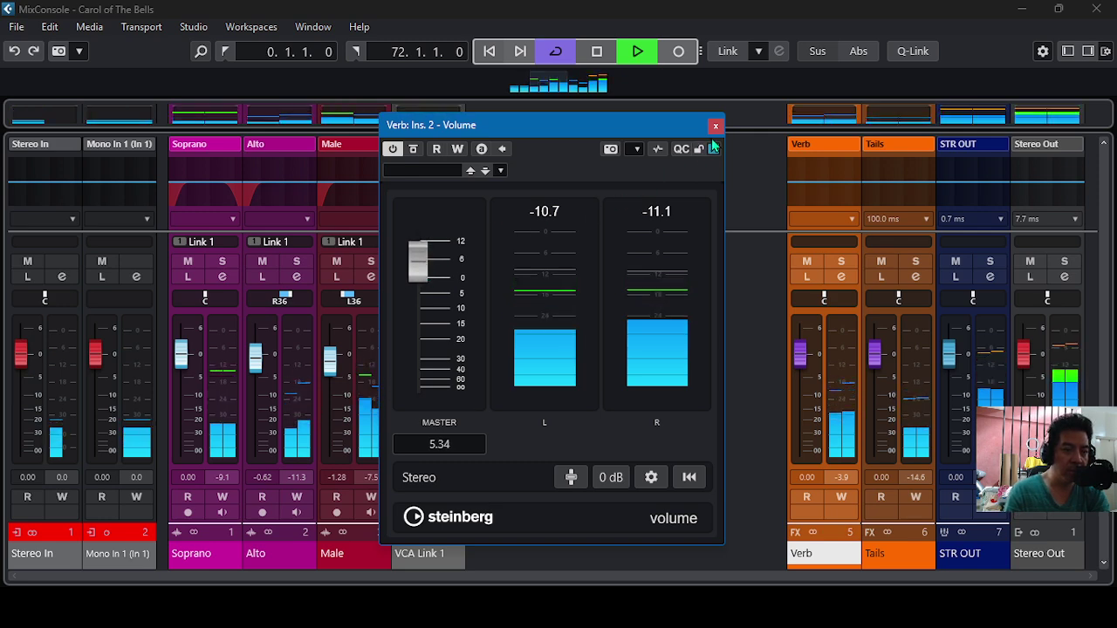
click(606, 52)
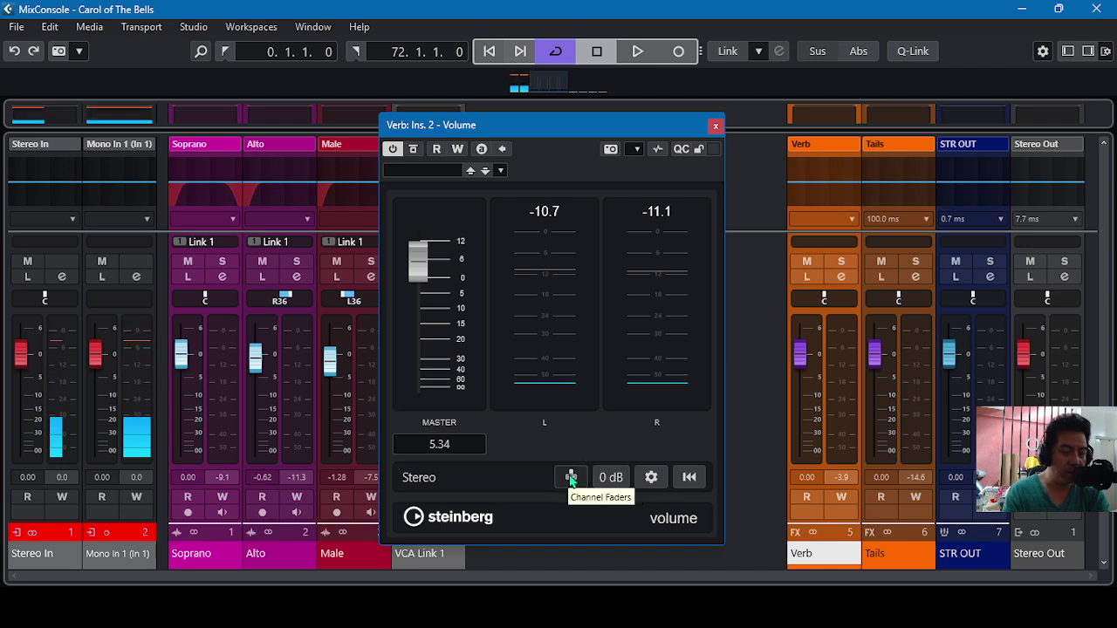
Show separate L/R channel faders, reset the gains, and during playback raise master to 5.34 dB
click(571, 478)
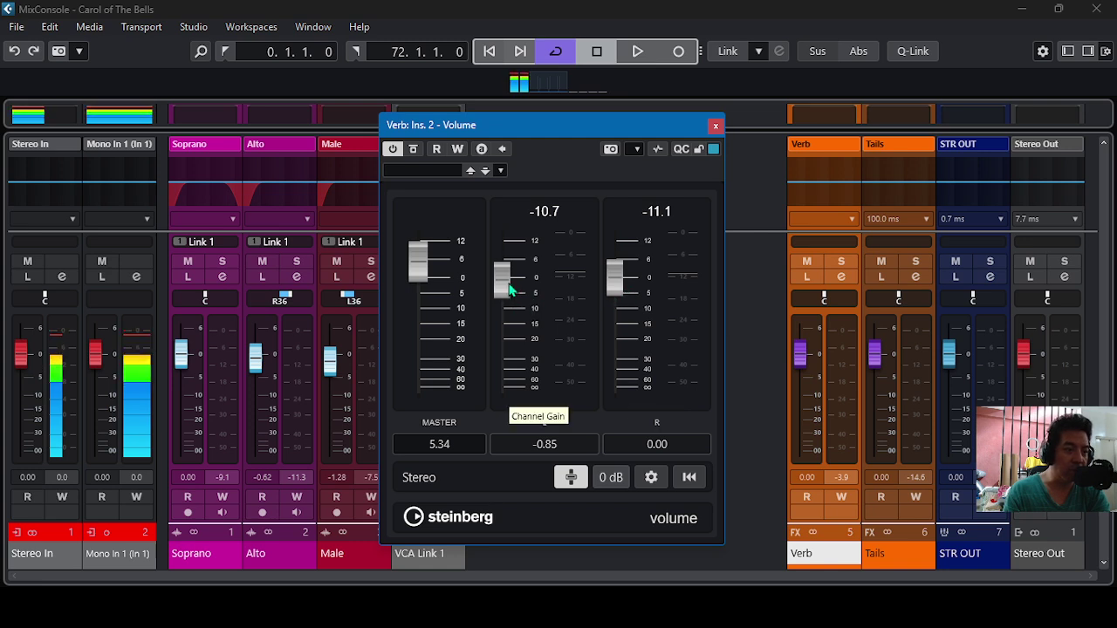
click(697, 476)
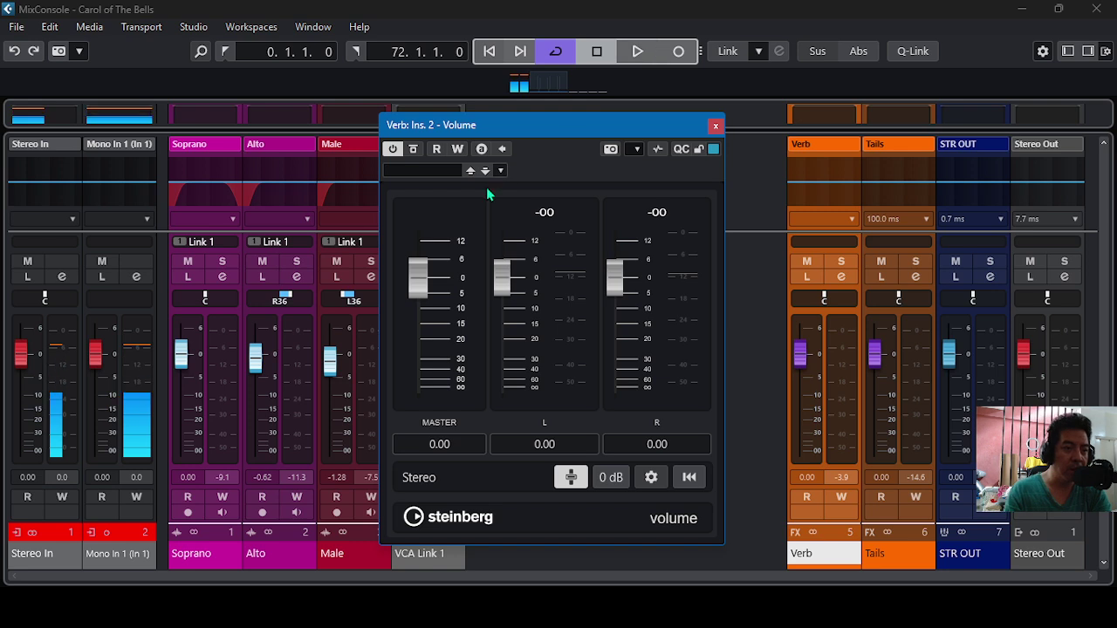
click(637, 51)
mouse_move(434, 279)
mouse_down()
mouse_move(426, 264)
mouse_move(428, 272)
mouse_up()
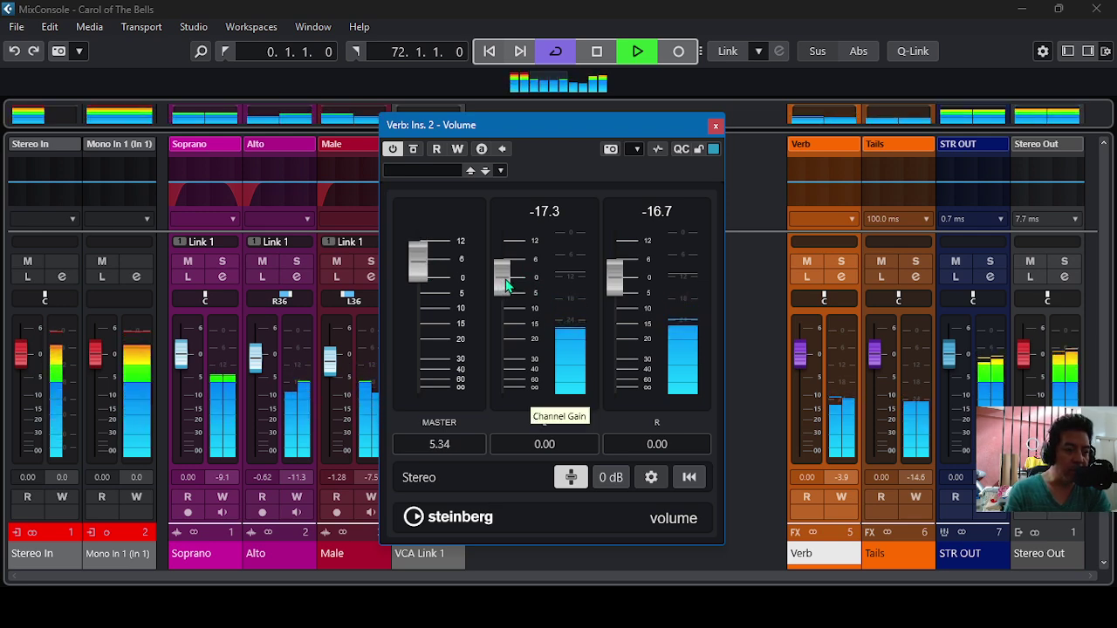
Ride the left channel gain up, down to 4.80, and back to 0.00
drag(506, 284, 506, 263)
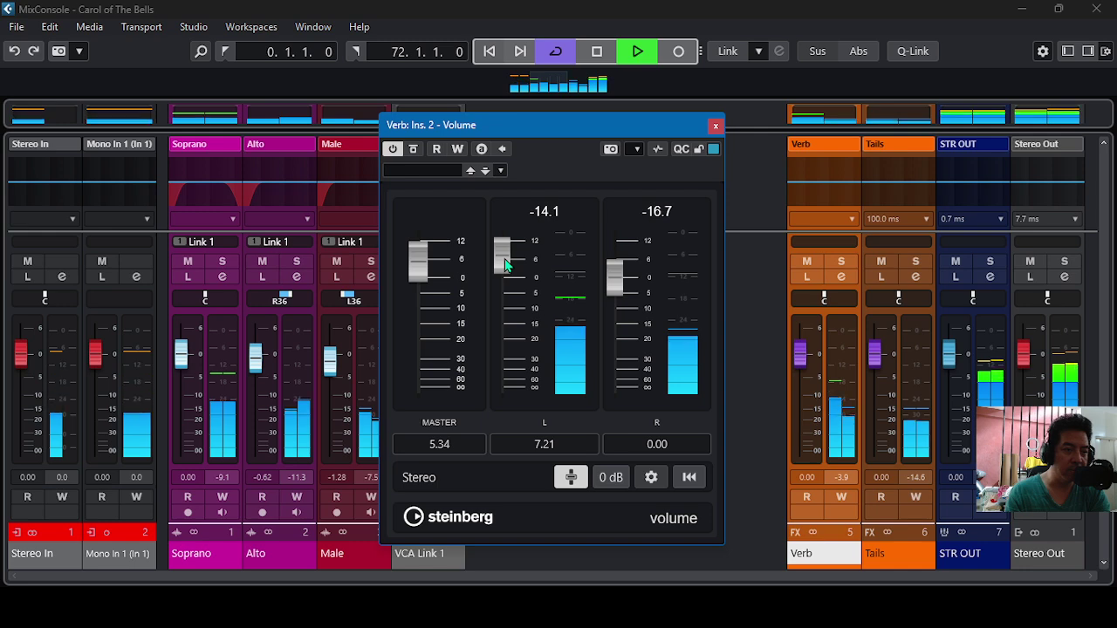
drag(504, 266, 510, 273)
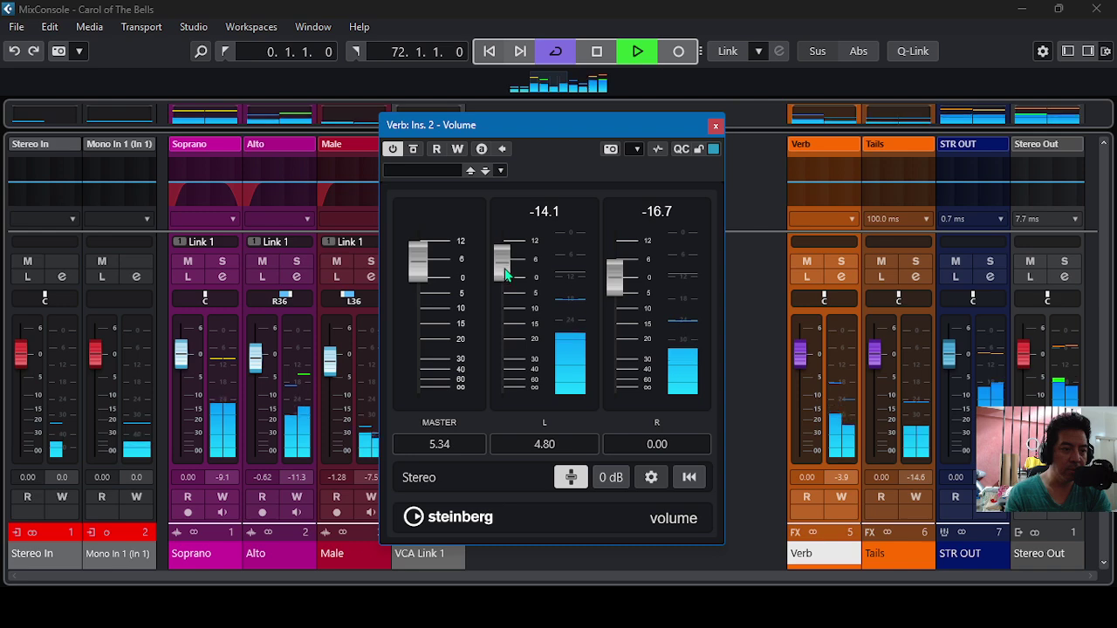
drag(514, 270, 512, 286)
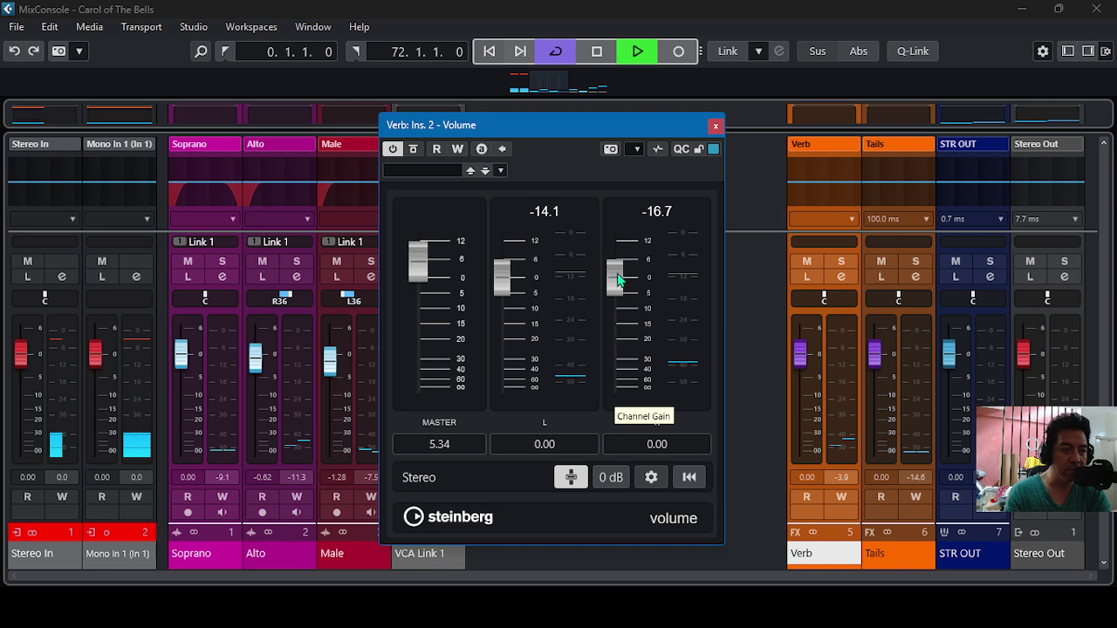
Audition the right, left (-8.8) and master (12.04) gains, then reset all three to zero
drag(617, 286, 621, 310)
drag(509, 286, 512, 313)
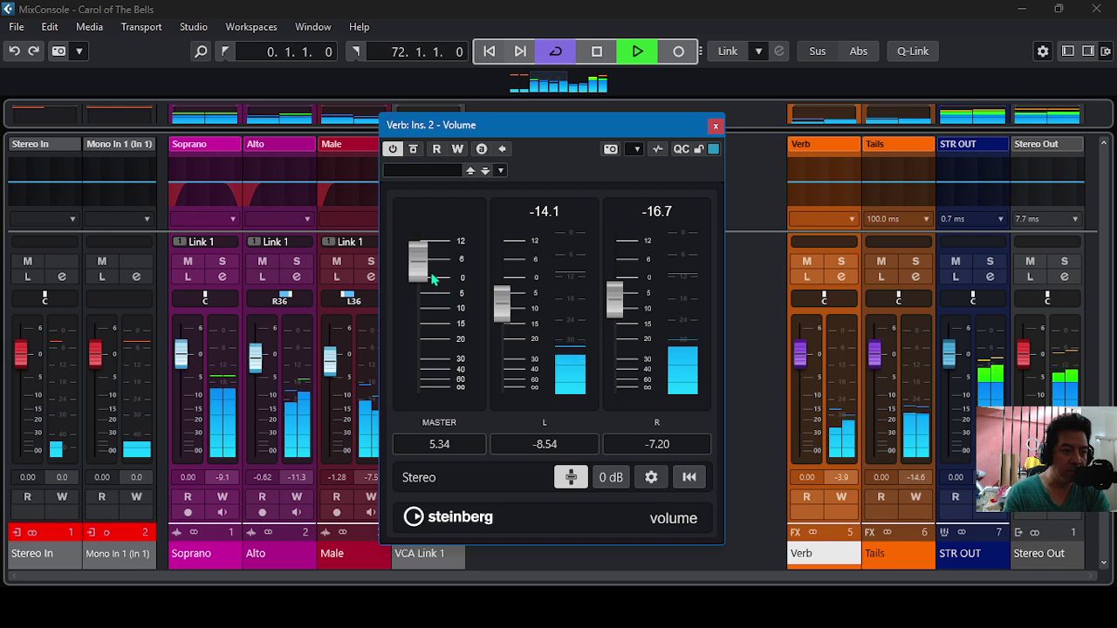
drag(425, 264, 436, 229)
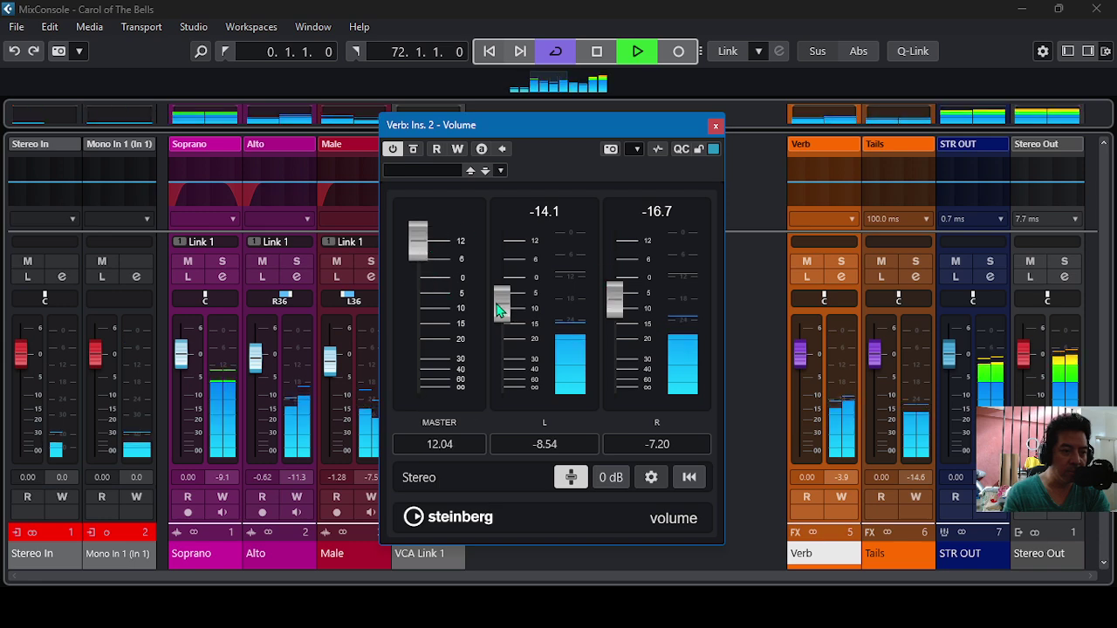
drag(506, 302, 507, 279)
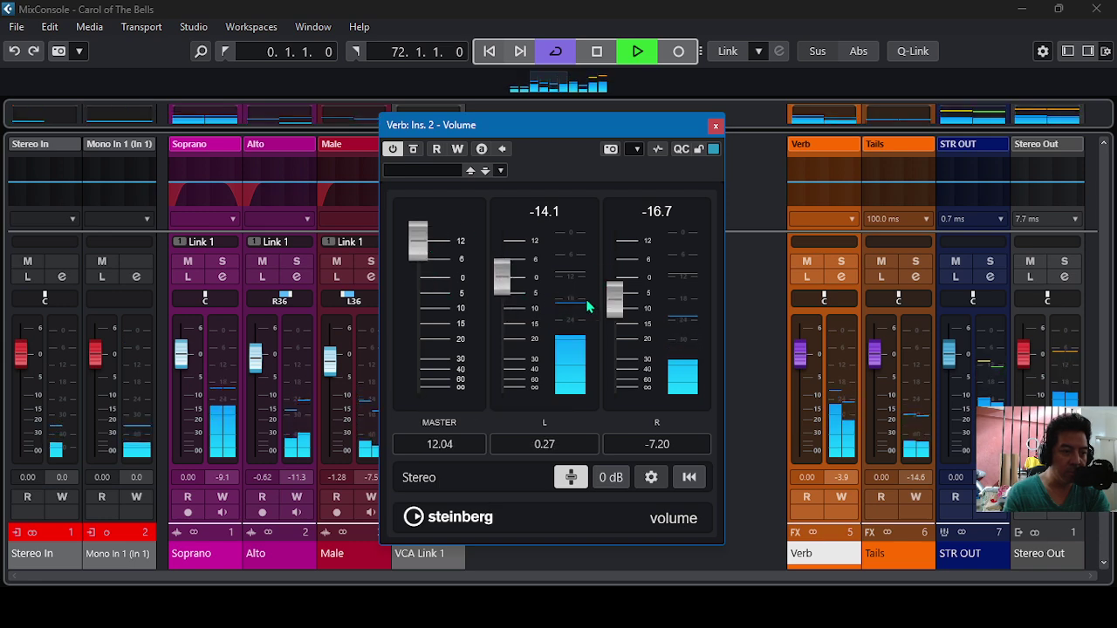
drag(614, 298, 619, 279)
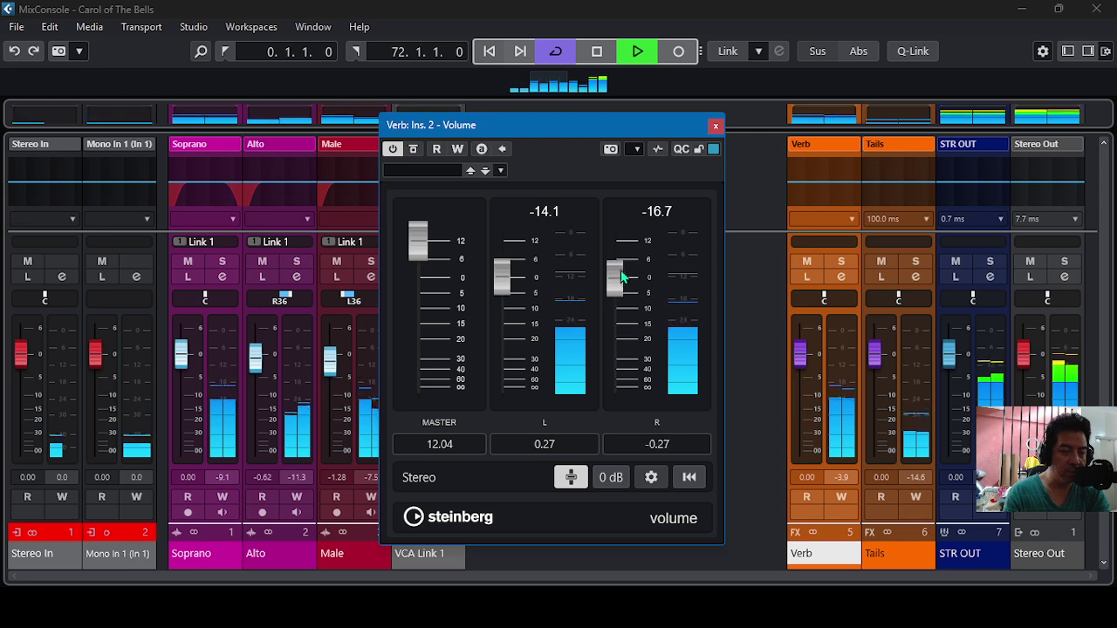
click(688, 478)
Try a master gain of 3.20, then reset the master back to 0 dB
drag(417, 281, 421, 238)
click(614, 478)
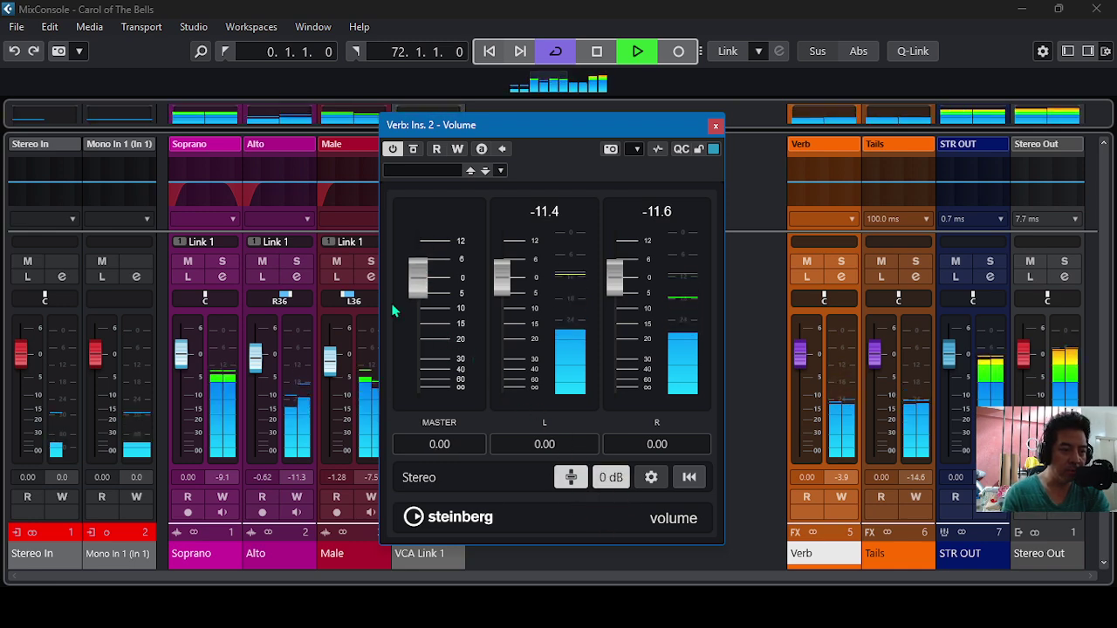
drag(417, 277, 417, 293)
Set the Volume master gain to 2.40, stop playback, and open the Verb channel settings
click(611, 477)
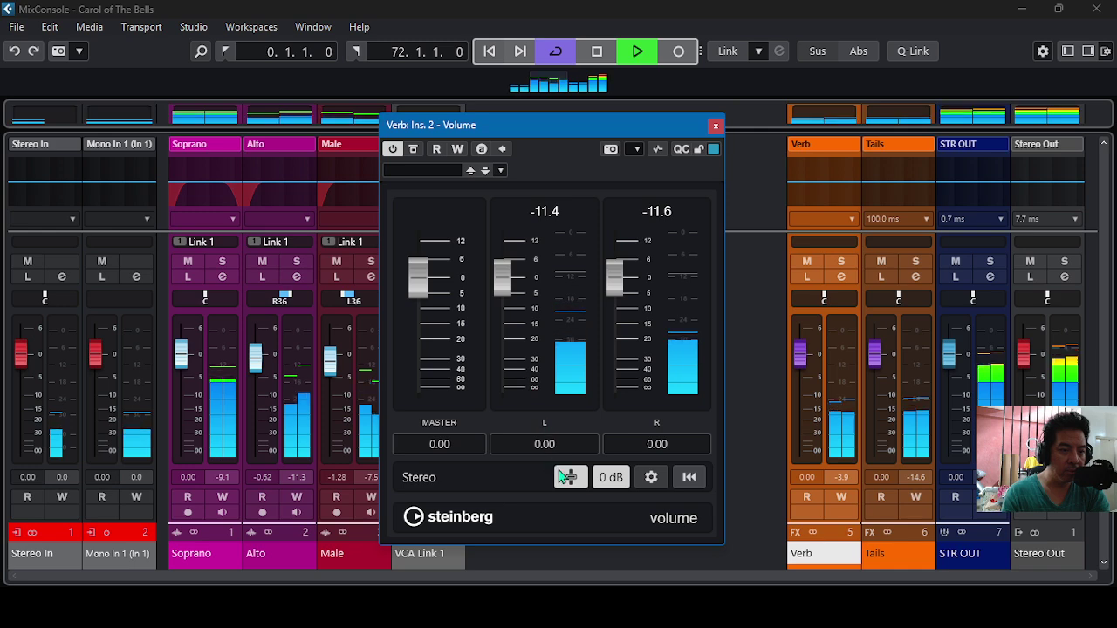
drag(425, 290, 422, 279)
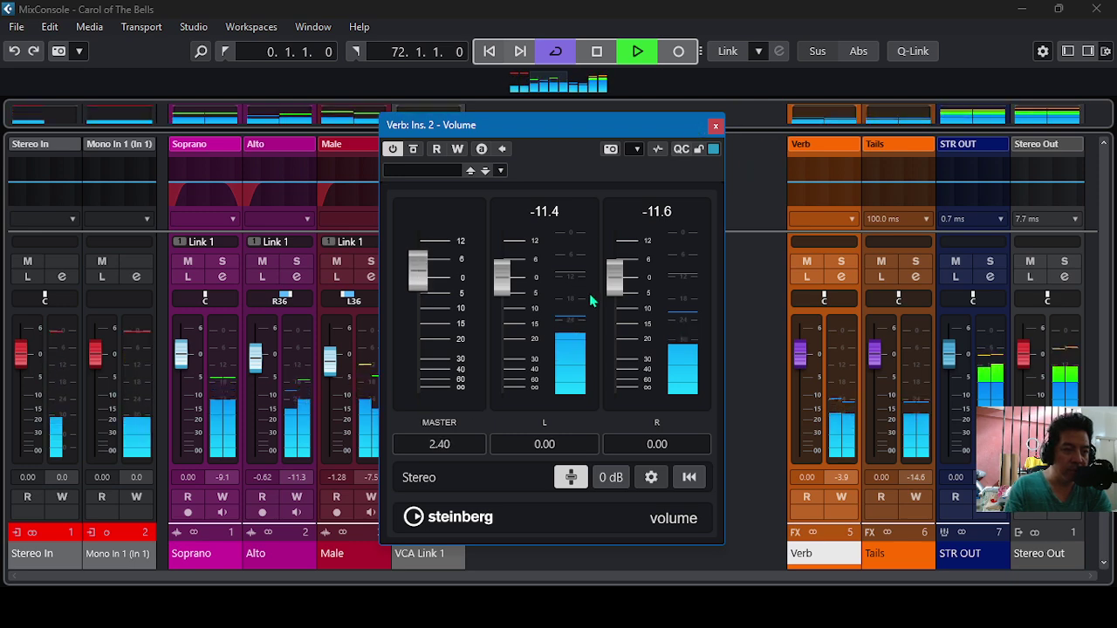
click(598, 52)
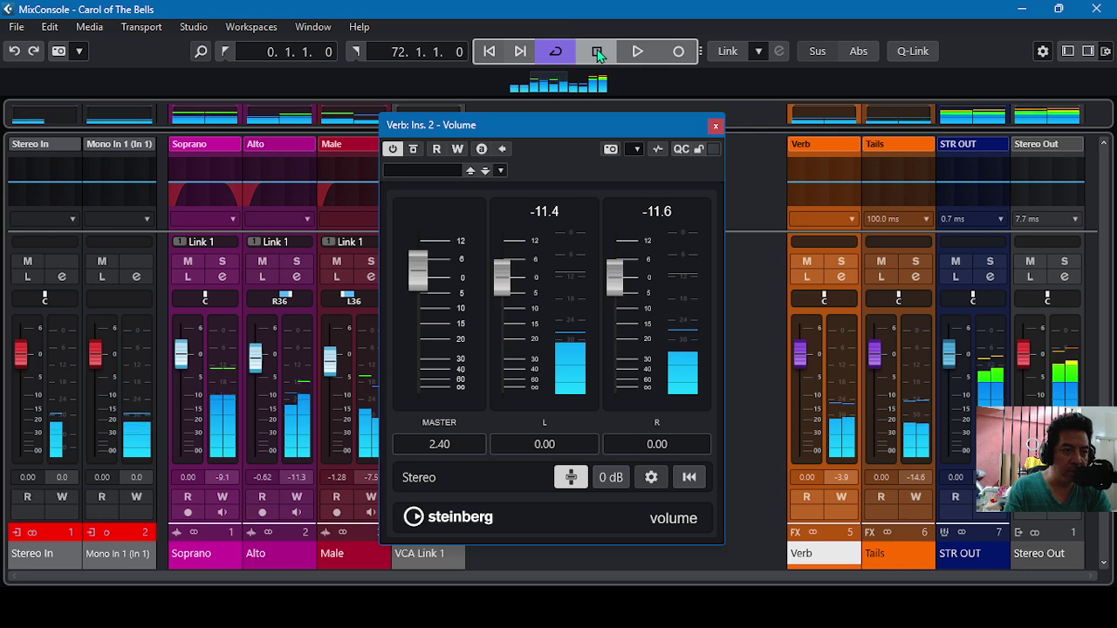
click(841, 277)
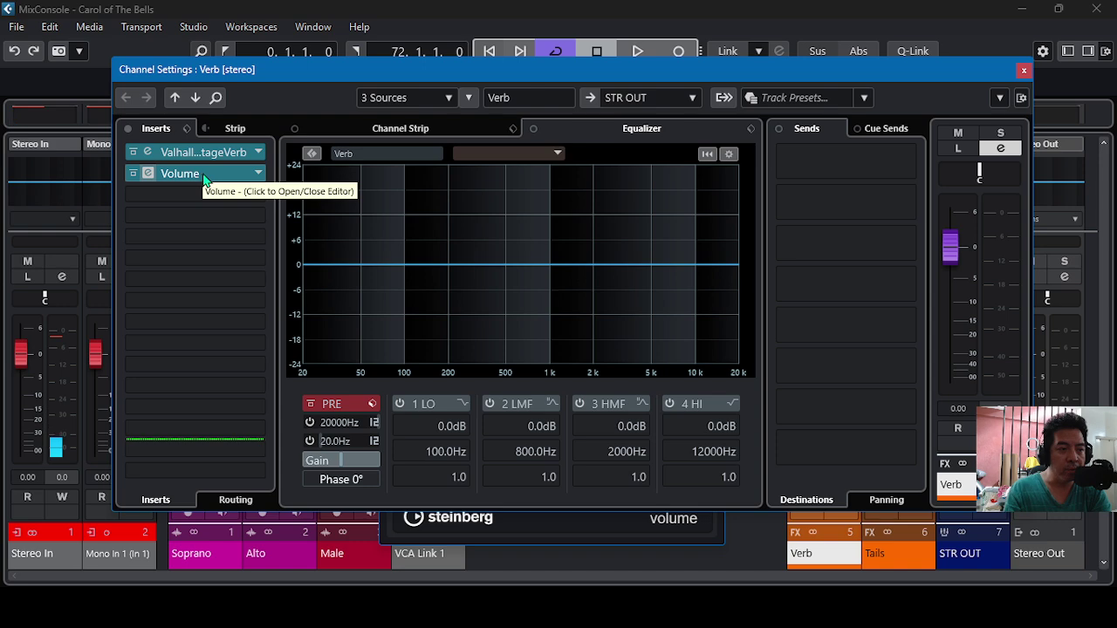
Close the Verb Channel Settings window to return to the MixConsole and Volume editor
click(1024, 70)
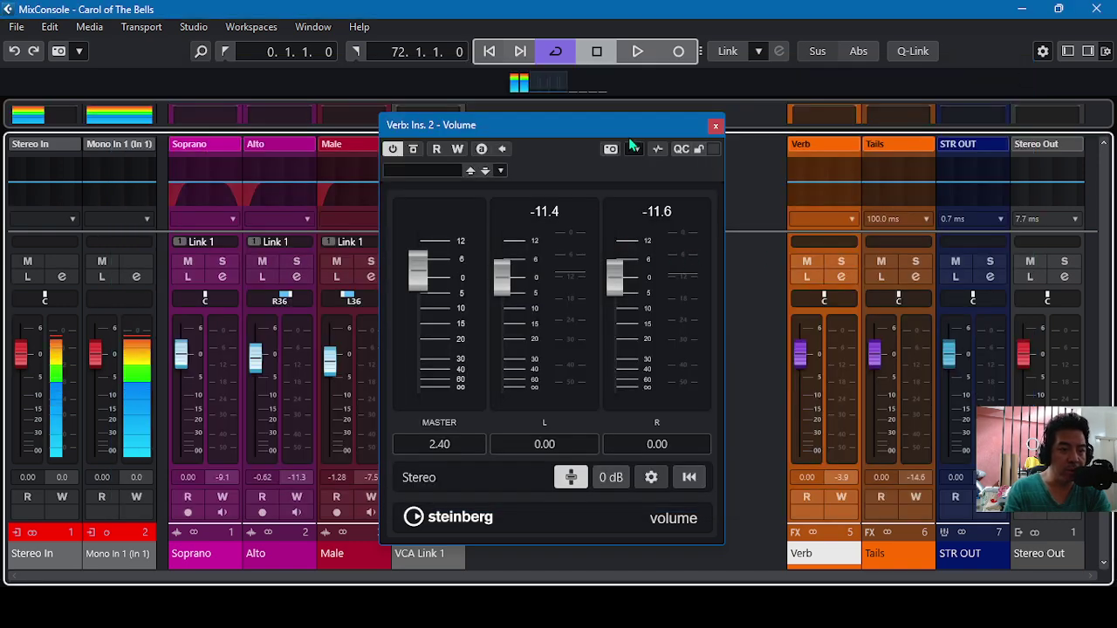
Close the Volume plugin window, then view and close the Male channel's settings
drag(632, 131, 825, 73)
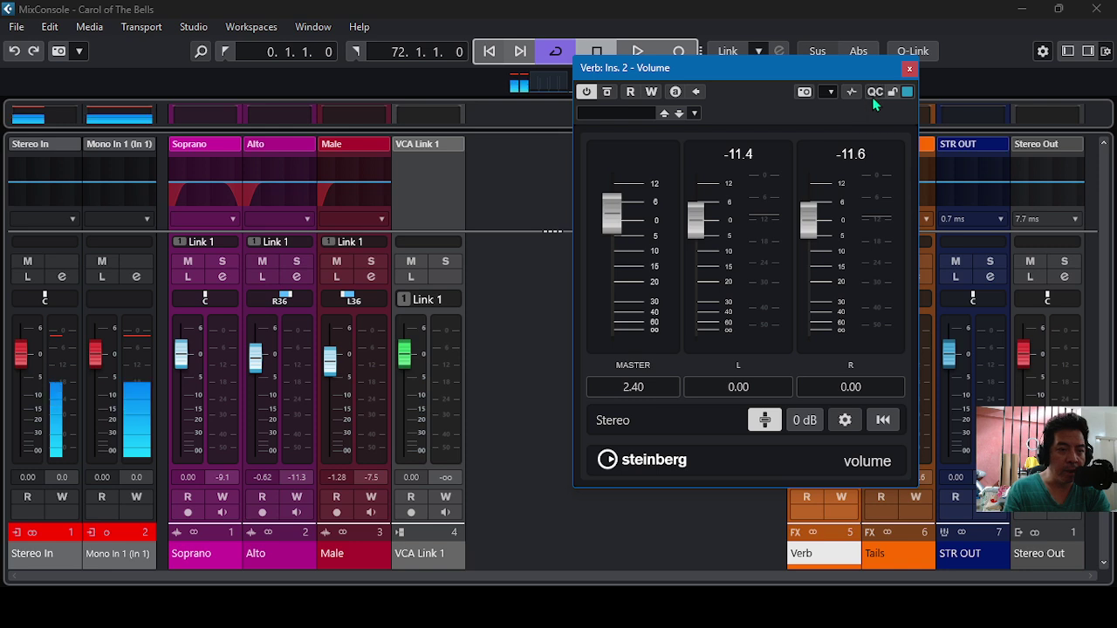
click(909, 68)
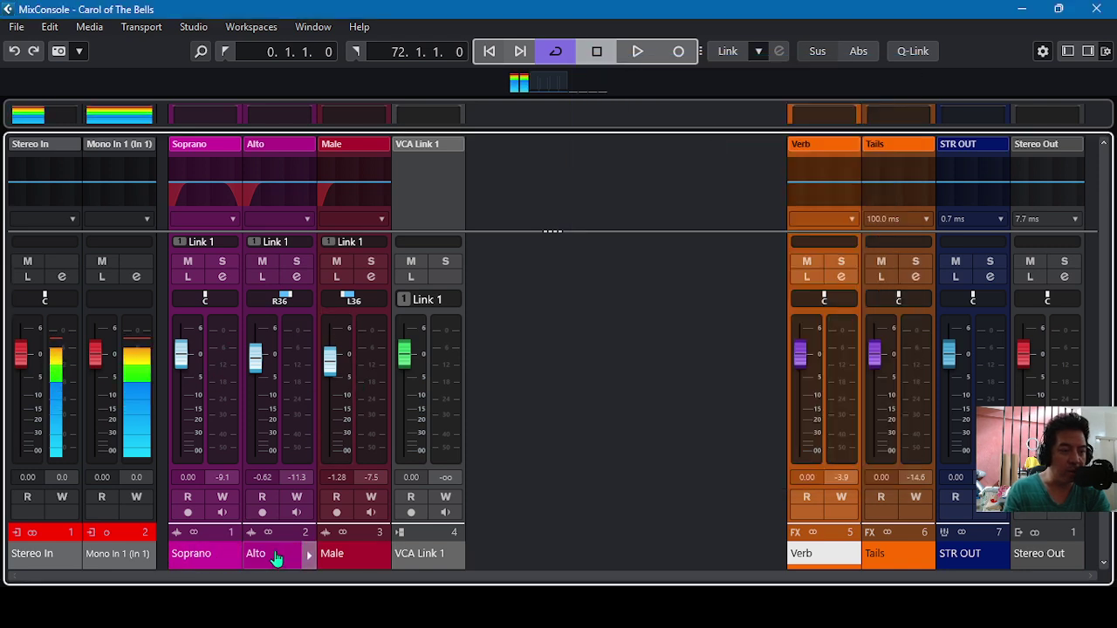
click(373, 278)
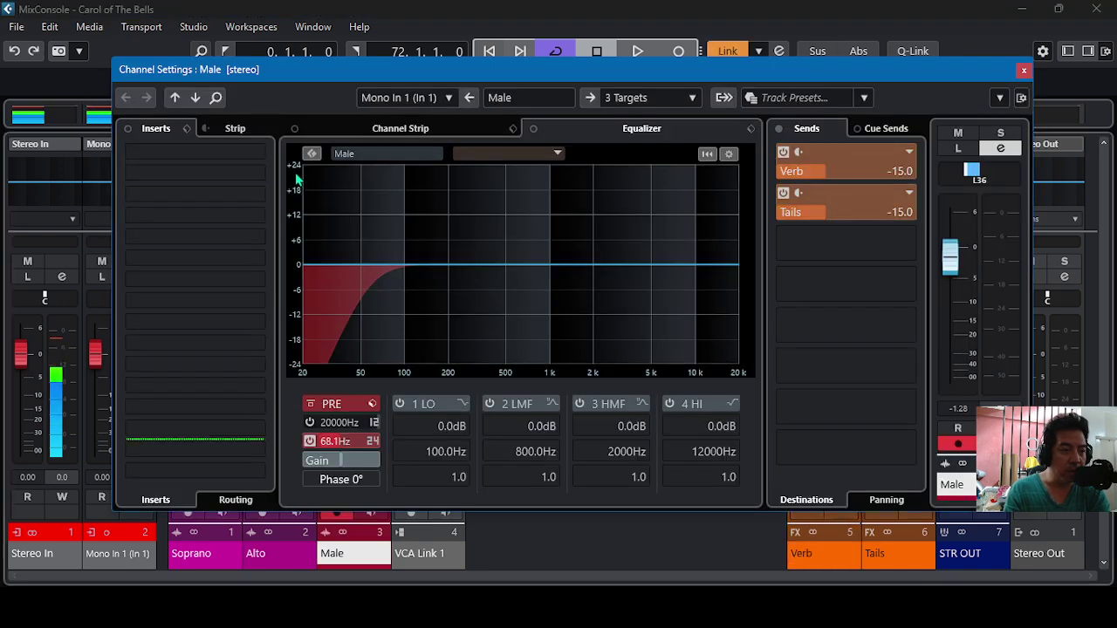
click(1025, 76)
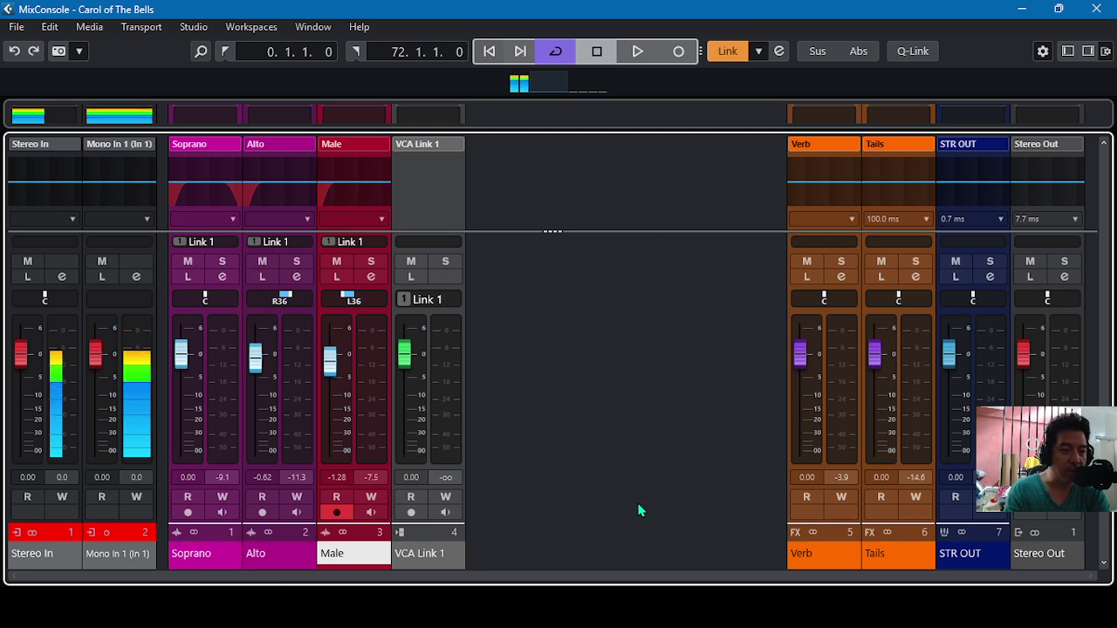
Reopen the Verb channel's Volume insert editor from its channel settings, positioned to the left
click(841, 276)
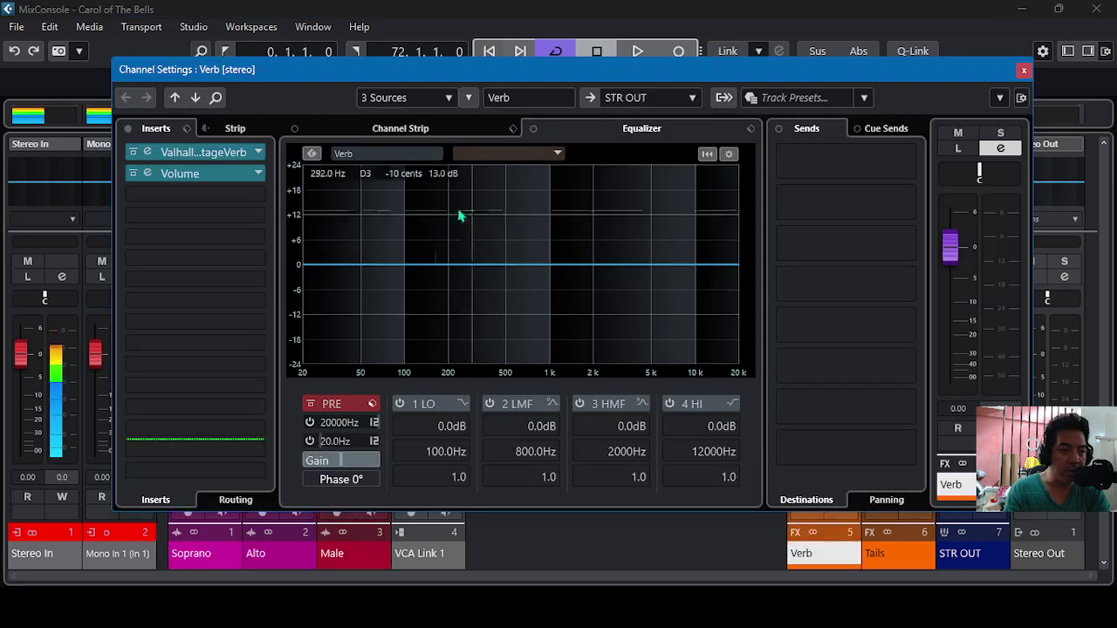
click(202, 172)
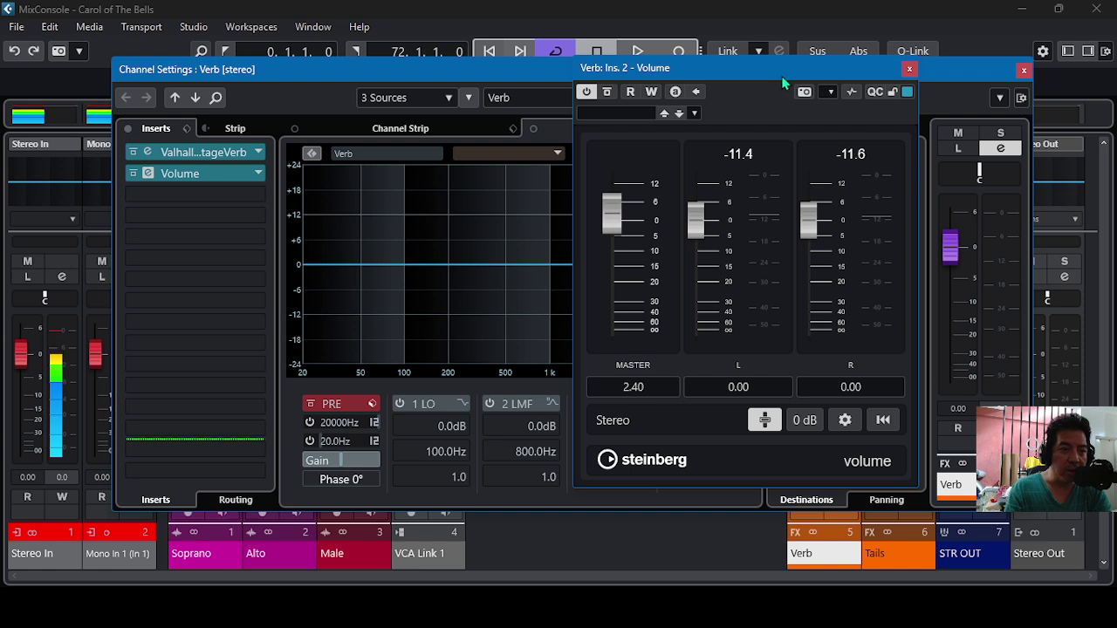
drag(780, 75, 574, 82)
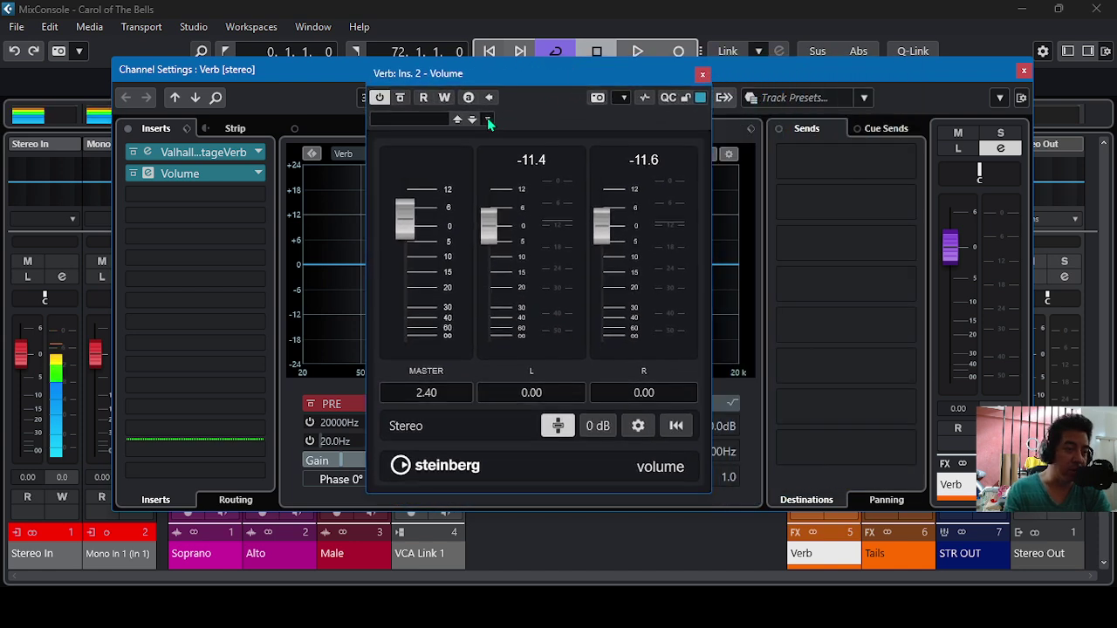